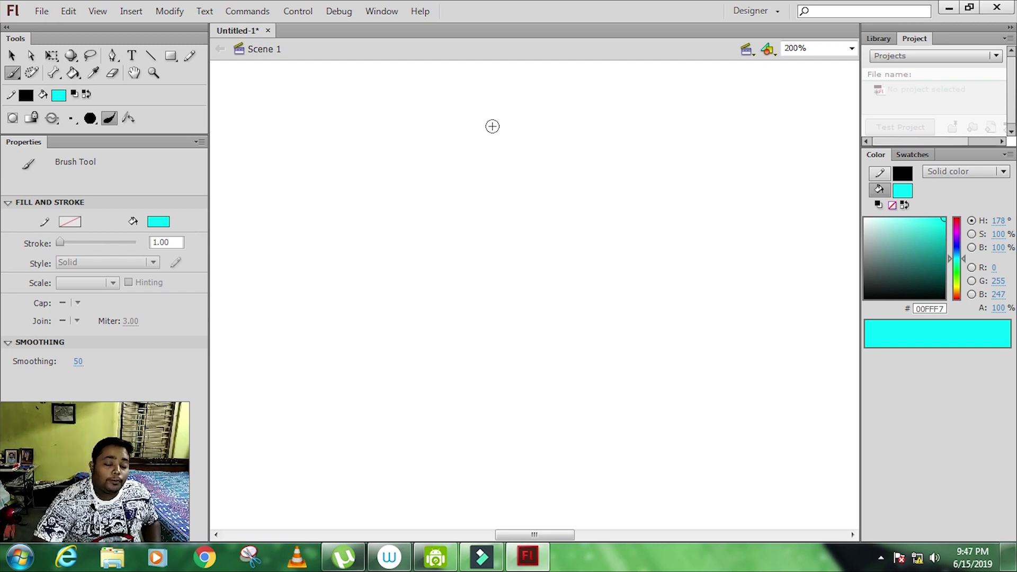
Step: Sketch the cyan head with a guide curve, the neck and the torso oval
{"action": "left_click_drag", "start_coordinate": [500, 85], "coordinate": [494, 94]}
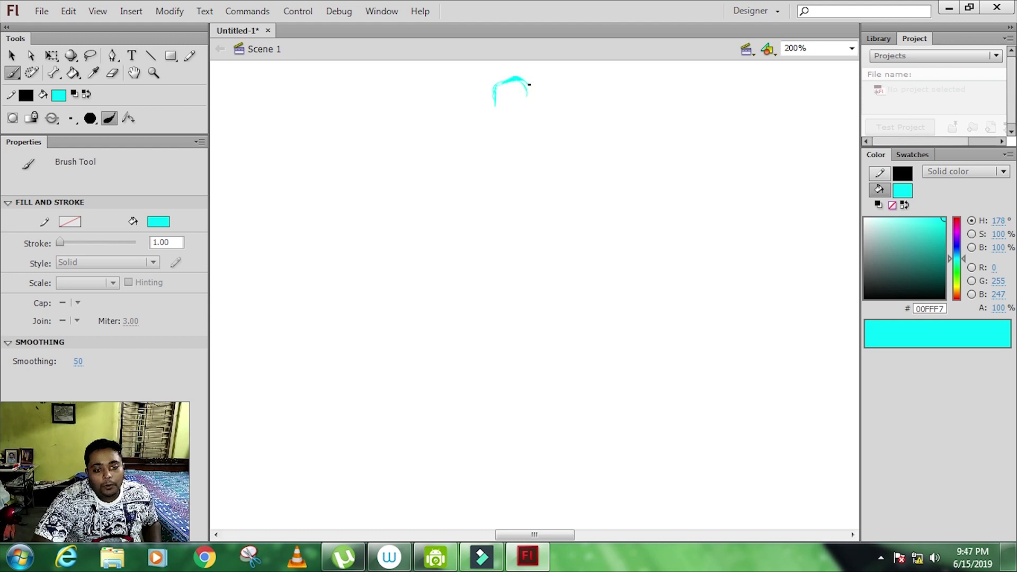
{"action": "mouse_move", "coordinate": [501, 120]}
{"action": "left_mouse_down"}
{"action": "mouse_move", "coordinate": [516, 125]}
{"action": "mouse_move", "coordinate": [529, 103]}
{"action": "left_mouse_up"}
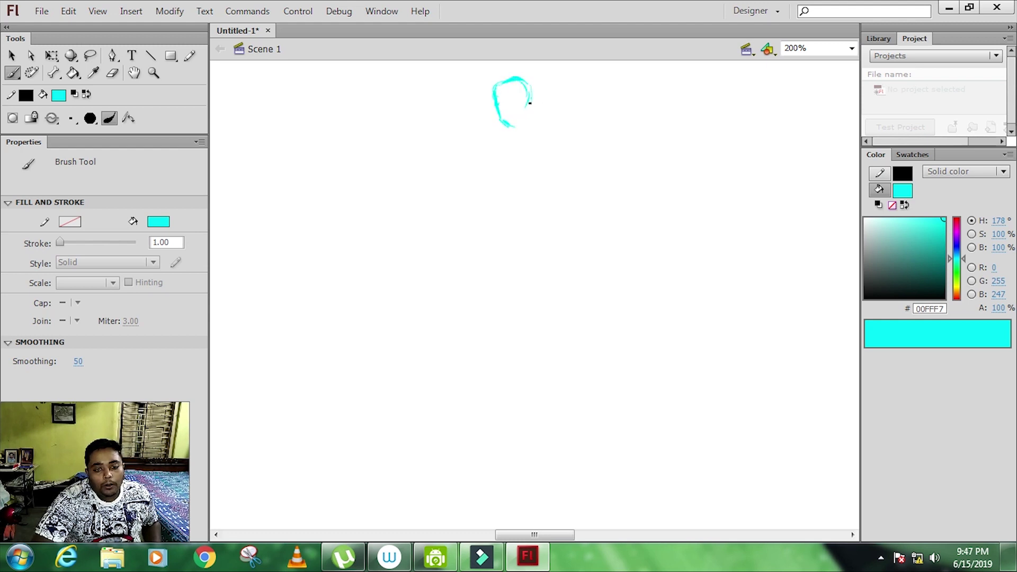
{"action": "mouse_move", "coordinate": [501, 99]}
{"action": "left_mouse_down"}
{"action": "mouse_move", "coordinate": [523, 104]}
{"action": "mouse_move", "coordinate": [513, 105]}
{"action": "mouse_move", "coordinate": [513, 128]}
{"action": "mouse_move", "coordinate": [502, 123]}
{"action": "mouse_move", "coordinate": [519, 131]}
{"action": "left_mouse_up"}
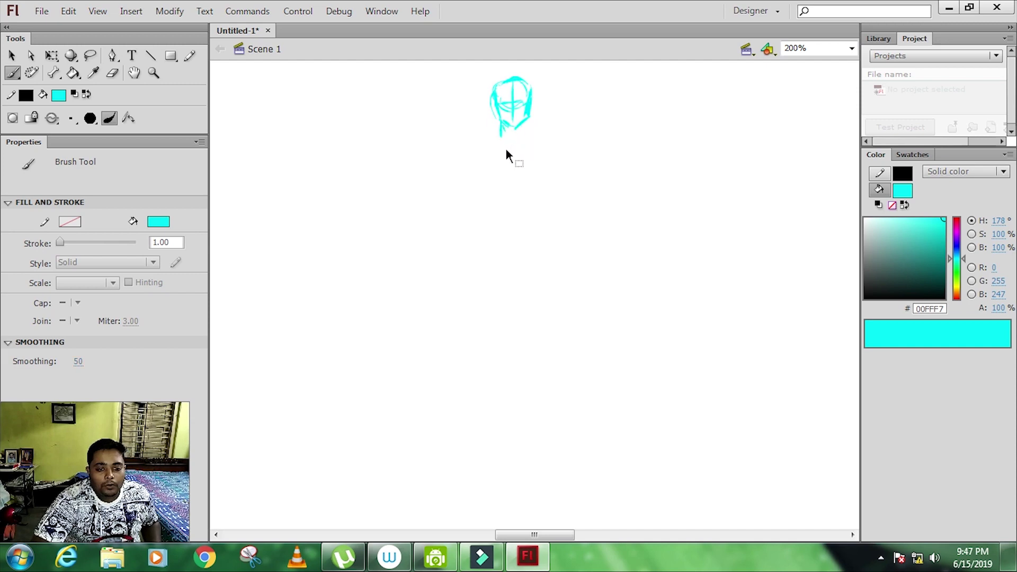
{"action": "mouse_move", "coordinate": [513, 127]}
{"action": "left_mouse_down"}
{"action": "mouse_move", "coordinate": [509, 144]}
{"action": "mouse_move", "coordinate": [538, 146]}
{"action": "mouse_move", "coordinate": [485, 184]}
{"action": "left_mouse_up"}
{"action": "mouse_move", "coordinate": [512, 139]}
{"action": "left_mouse_down"}
{"action": "mouse_move", "coordinate": [540, 183]}
{"action": "mouse_move", "coordinate": [487, 186]}
{"action": "mouse_move", "coordinate": [516, 213]}
{"action": "left_mouse_up"}
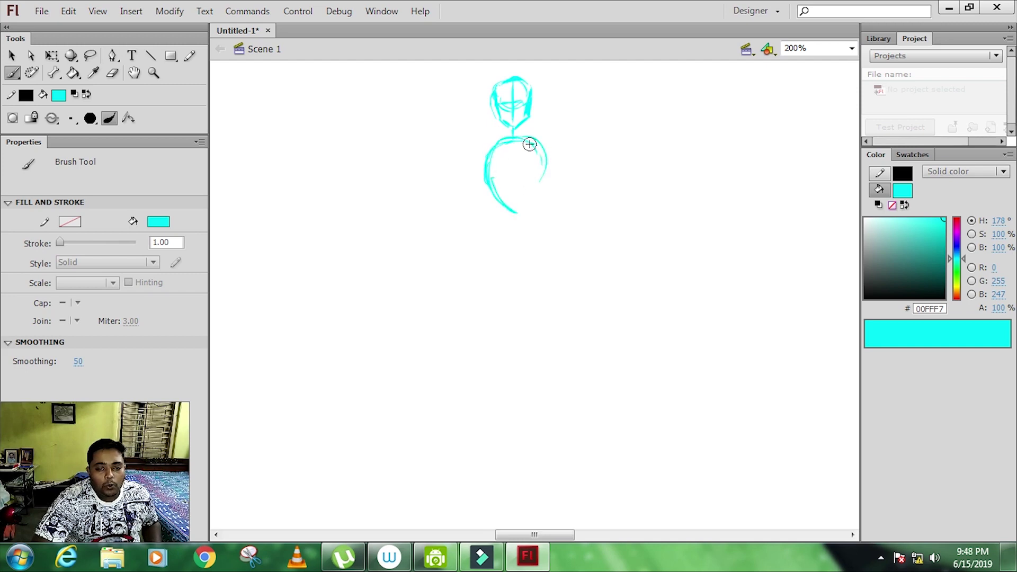
{"action": "left_click_drag", "start_coordinate": [530, 143], "coordinate": [521, 212]}
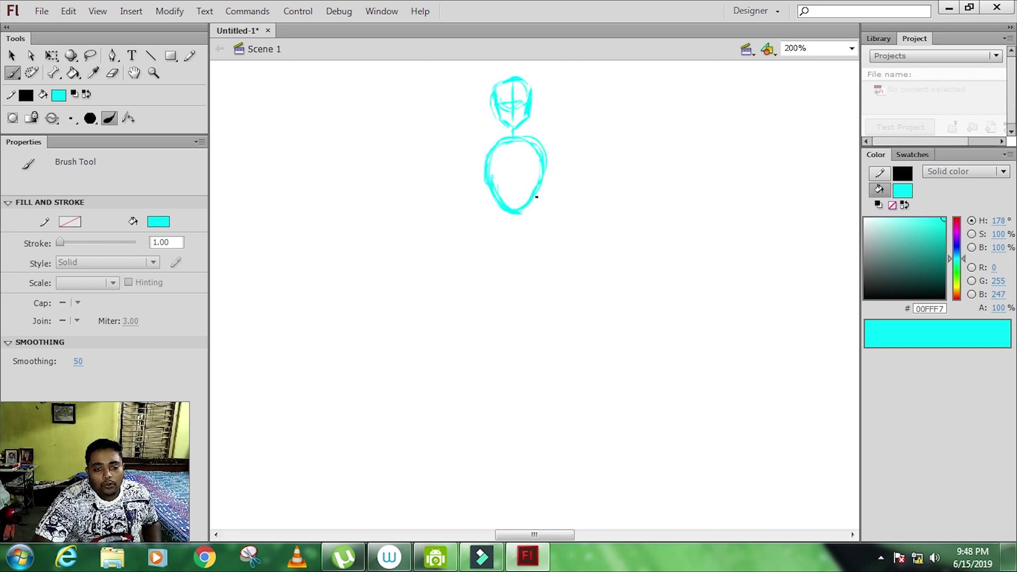
Step: Add the pelvis, both legs with a knee loop and feet, and a shoulder line
{"action": "mouse_move", "coordinate": [519, 208]}
{"action": "left_mouse_down"}
{"action": "mouse_move", "coordinate": [493, 252]}
{"action": "mouse_move", "coordinate": [541, 248]}
{"action": "mouse_move", "coordinate": [500, 264]}
{"action": "left_mouse_up"}
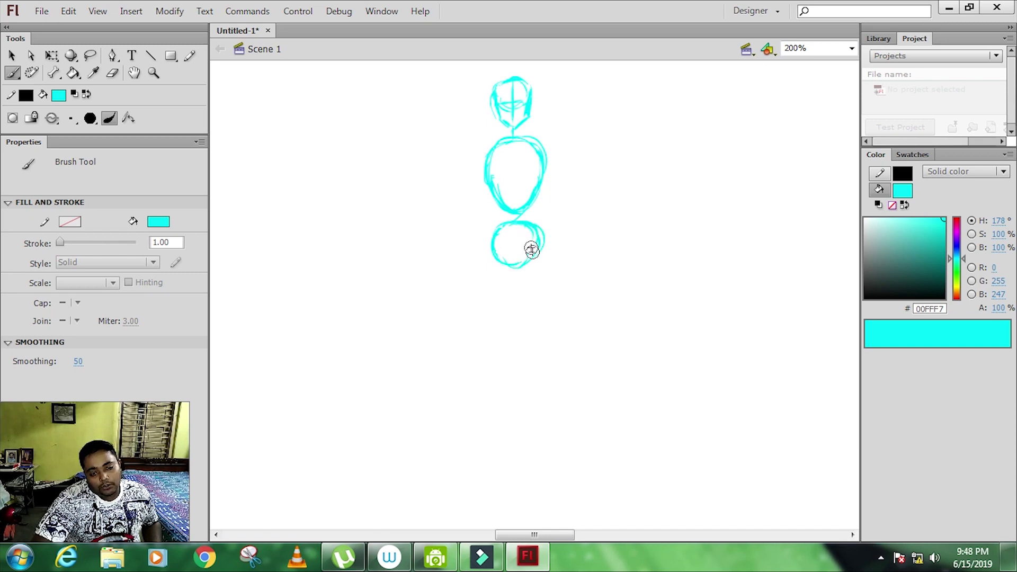
{"action": "left_click_drag", "start_coordinate": [497, 259], "coordinate": [490, 339]}
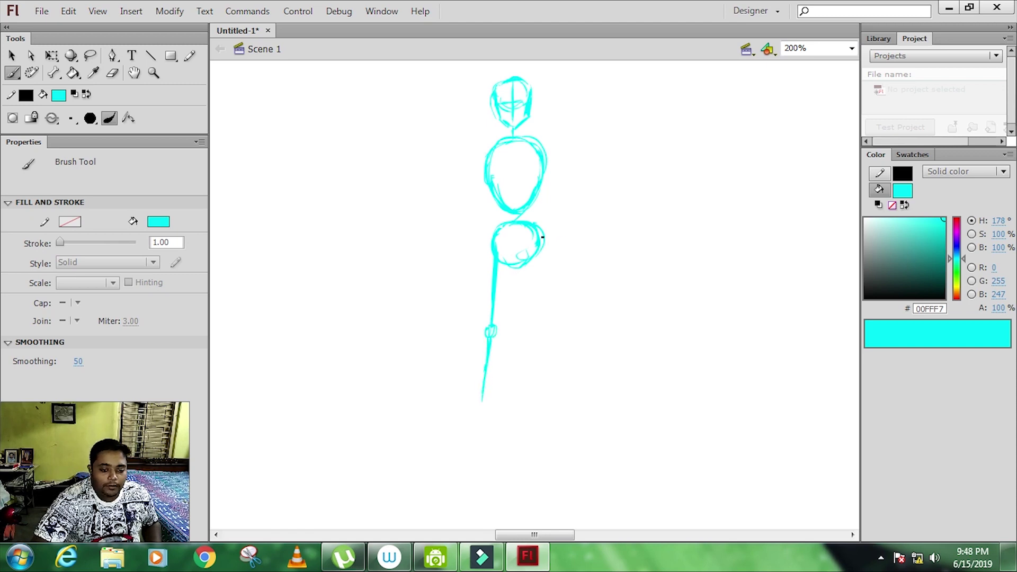
{"action": "left_click_drag", "start_coordinate": [540, 238], "coordinate": [545, 320]}
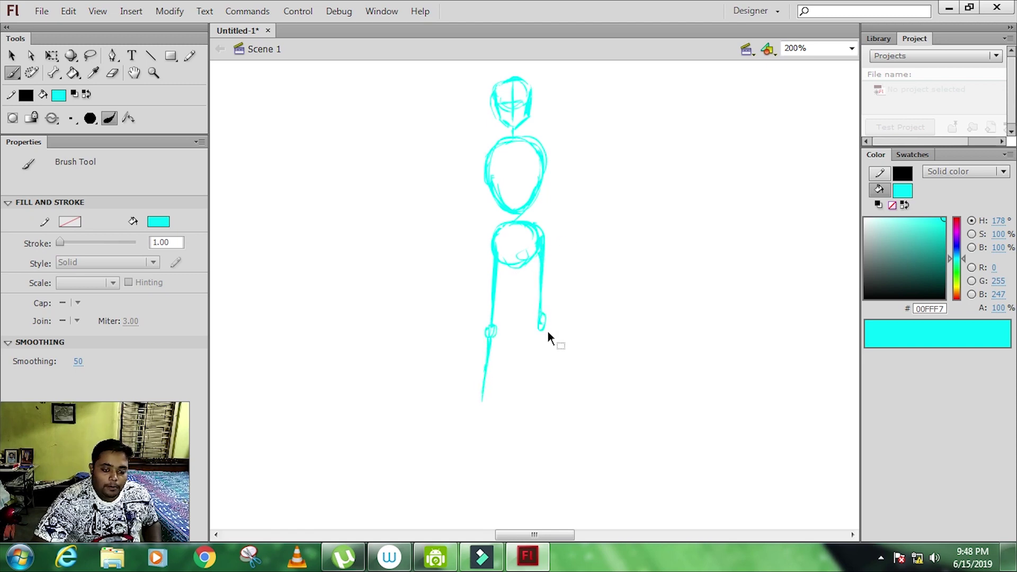
{"action": "key", "text": "ctrl+z"}
{"action": "key", "text": "ctrl+z"}
{"action": "left_click_drag", "start_coordinate": [537, 243], "coordinate": [556, 392]}
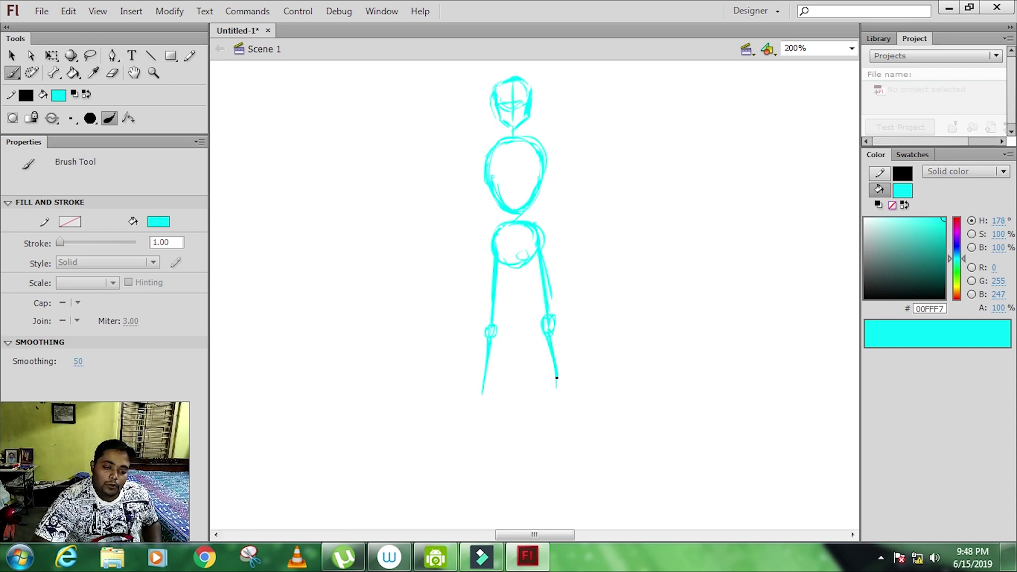
{"action": "mouse_move", "coordinate": [481, 393]}
{"action": "left_mouse_down"}
{"action": "mouse_move", "coordinate": [477, 411]}
{"action": "mouse_move", "coordinate": [493, 419]}
{"action": "left_mouse_up"}
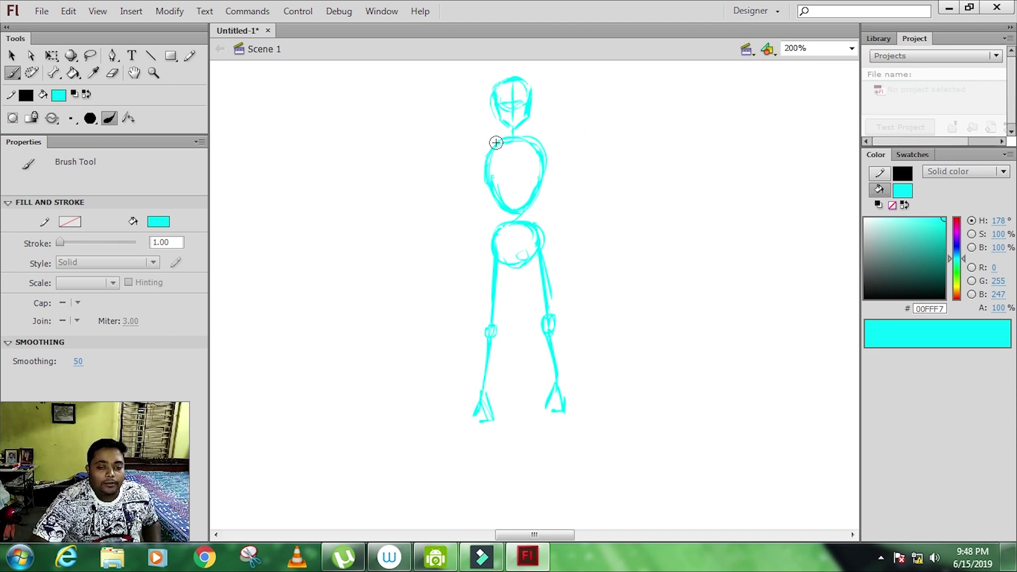
{"action": "mouse_move", "coordinate": [543, 139]}
{"action": "left_mouse_down"}
{"action": "mouse_move", "coordinate": [477, 142]}
{"action": "mouse_move", "coordinate": [565, 141]}
{"action": "left_mouse_up"}
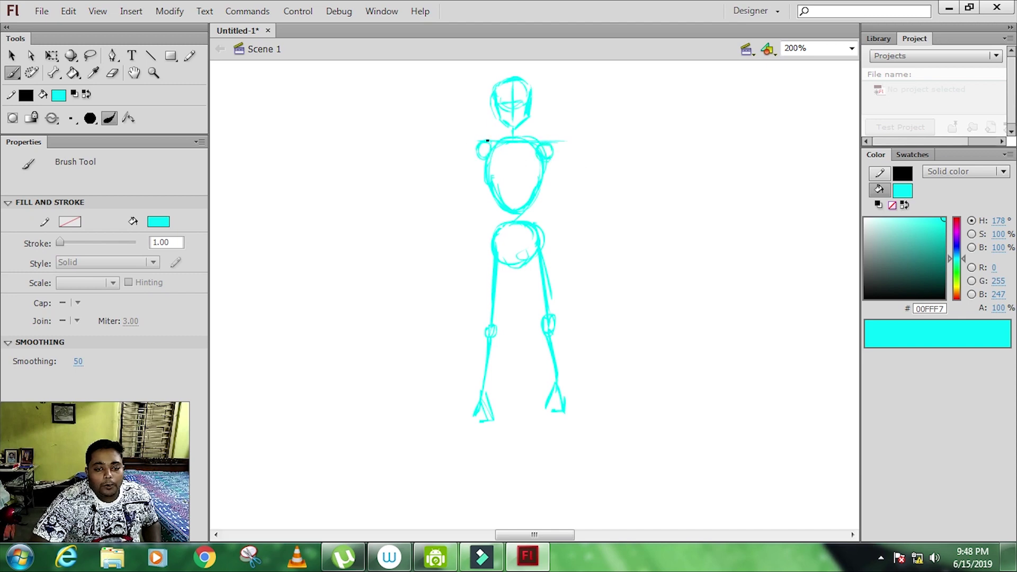
Step: Brush both arms with elbow loops and small hands, then select the whole sketch
{"action": "mouse_move", "coordinate": [488, 149]}
{"action": "left_mouse_down"}
{"action": "mouse_move", "coordinate": [469, 214]}
{"action": "mouse_move", "coordinate": [468, 286]}
{"action": "left_mouse_up"}
{"action": "left_click_drag", "start_coordinate": [548, 153], "coordinate": [564, 262]}
{"action": "mouse_move", "coordinate": [561, 215]}
{"action": "left_mouse_down"}
{"action": "mouse_move", "coordinate": [567, 233]}
{"action": "mouse_move", "coordinate": [563, 212]}
{"action": "left_mouse_up"}
{"action": "left_click_drag", "start_coordinate": [475, 208], "coordinate": [459, 216]}
{"action": "left_click_drag", "start_coordinate": [473, 285], "coordinate": [465, 290]}
{"action": "mouse_move", "coordinate": [557, 279]}
{"action": "left_mouse_down"}
{"action": "mouse_move", "coordinate": [559, 260]}
{"action": "mouse_move", "coordinate": [570, 281]}
{"action": "left_mouse_up"}
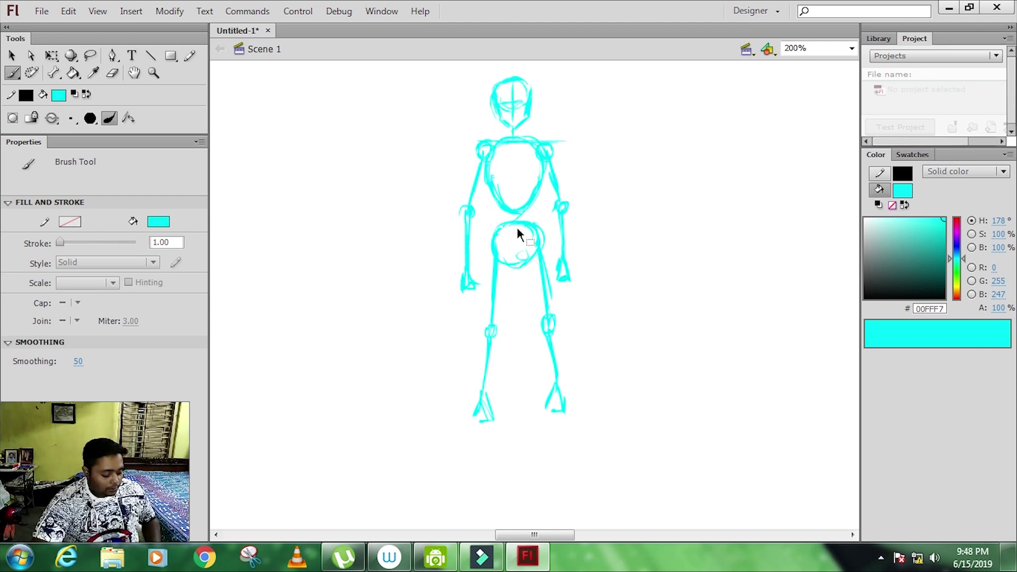
{"action": "key", "text": "ctrl+a"}
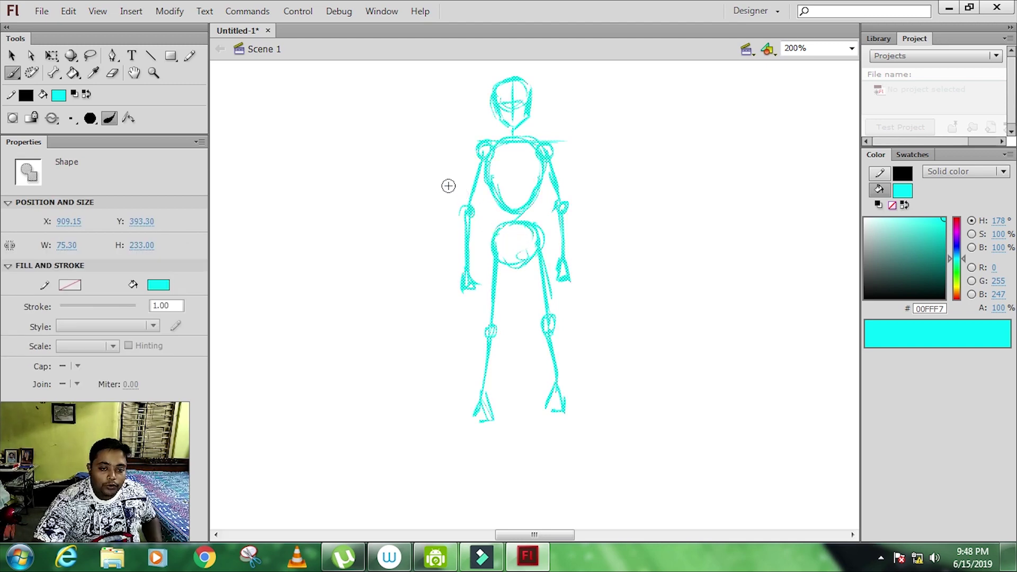
Step: Scale the cyan figure up with the Free Transform tool
{"action": "key", "text": "q"}
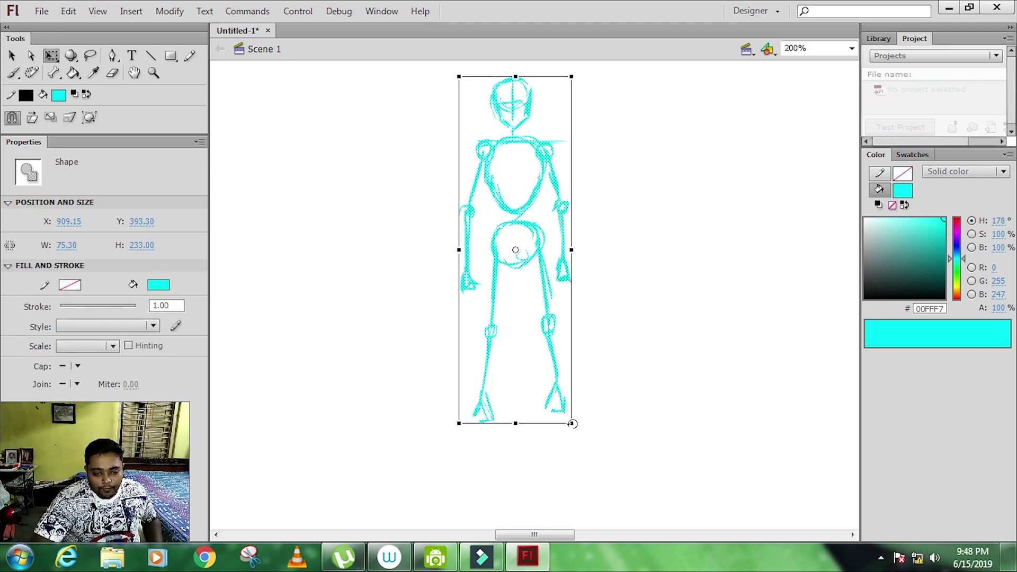
{"action": "left_click_drag", "start_coordinate": [570, 424], "coordinate": [603, 520]}
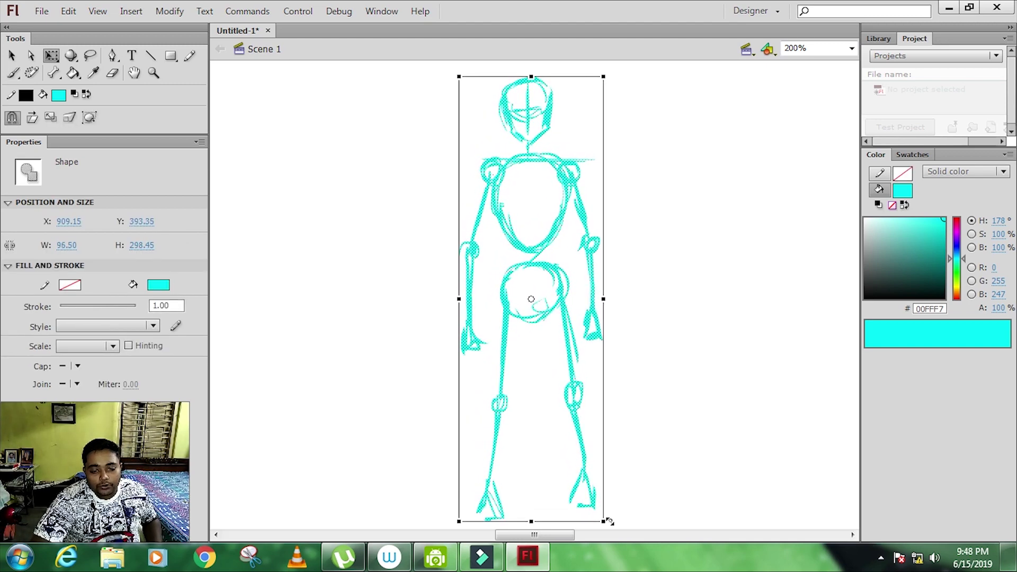
{"action": "left_click", "coordinate": [657, 110]}
Step: Lower the whole figure's alpha in the Color panel and deselect it
{"action": "key", "text": "ctrl+a"}
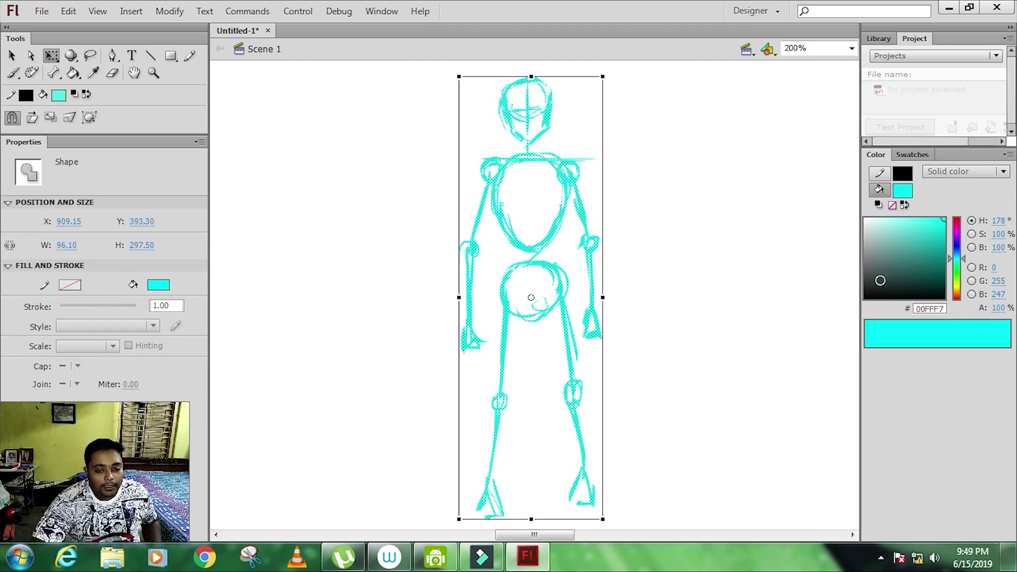
{"action": "left_click_drag", "start_coordinate": [997, 308], "coordinate": [943, 298]}
{"action": "left_click", "coordinate": [673, 213]}
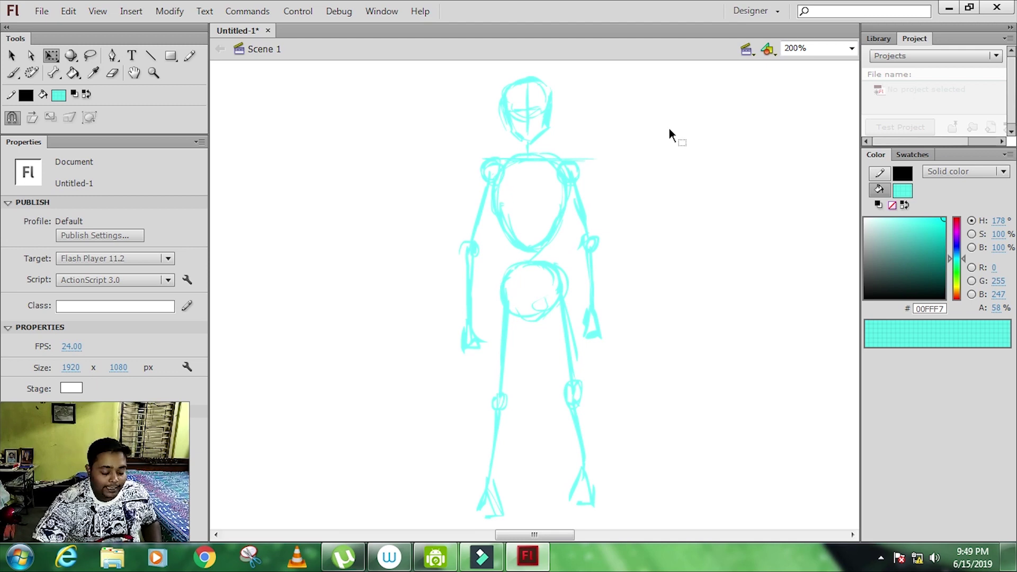
{"action": "key", "text": "b"}
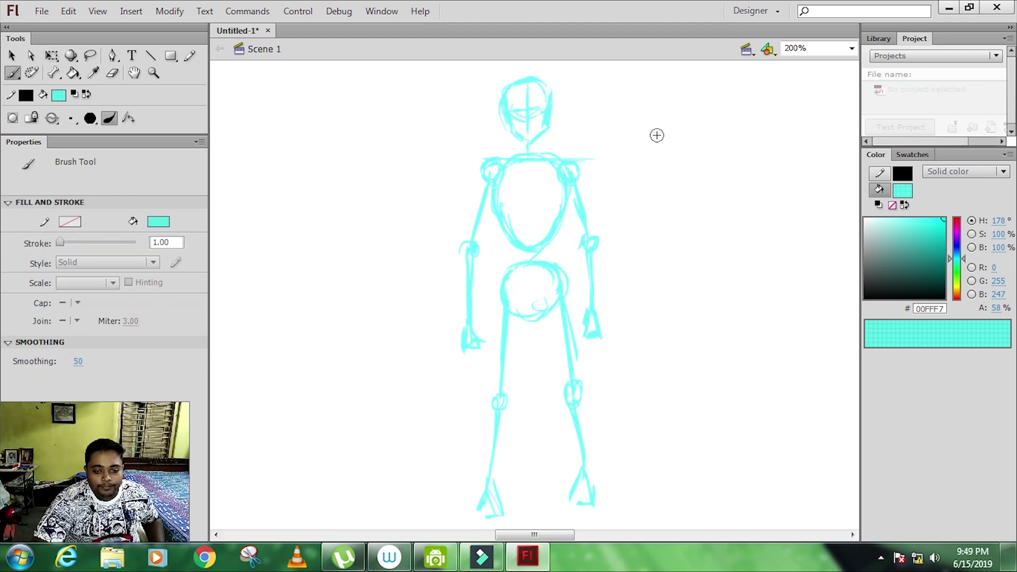
Step: Set the brush to opaque #00B4AE teal and trace the head, right shoulder and chest centre line
{"action": "left_click_drag", "start_coordinate": [941, 228], "coordinate": [943, 241]}
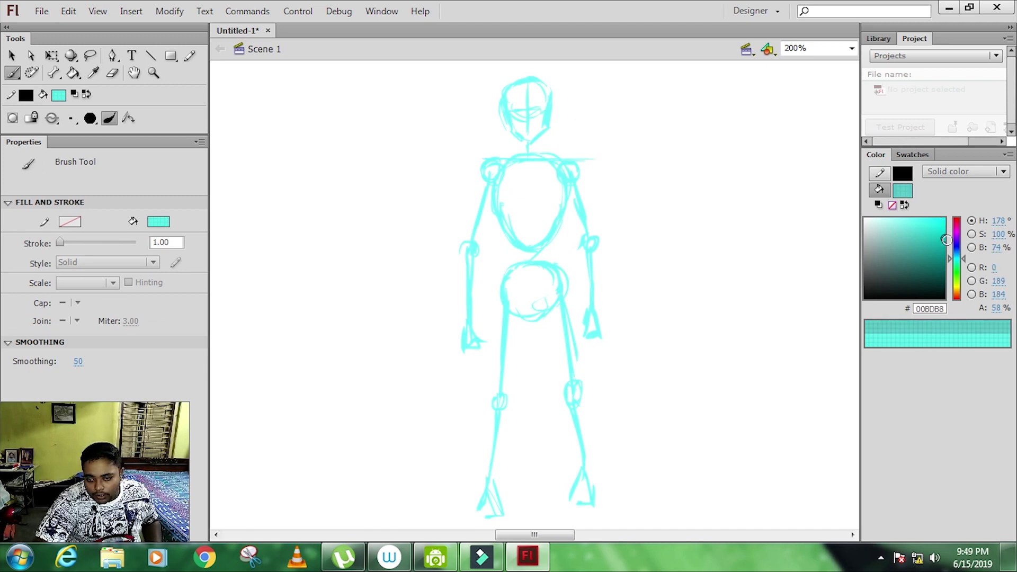
{"action": "left_click_drag", "start_coordinate": [995, 309], "coordinate": [1012, 309]}
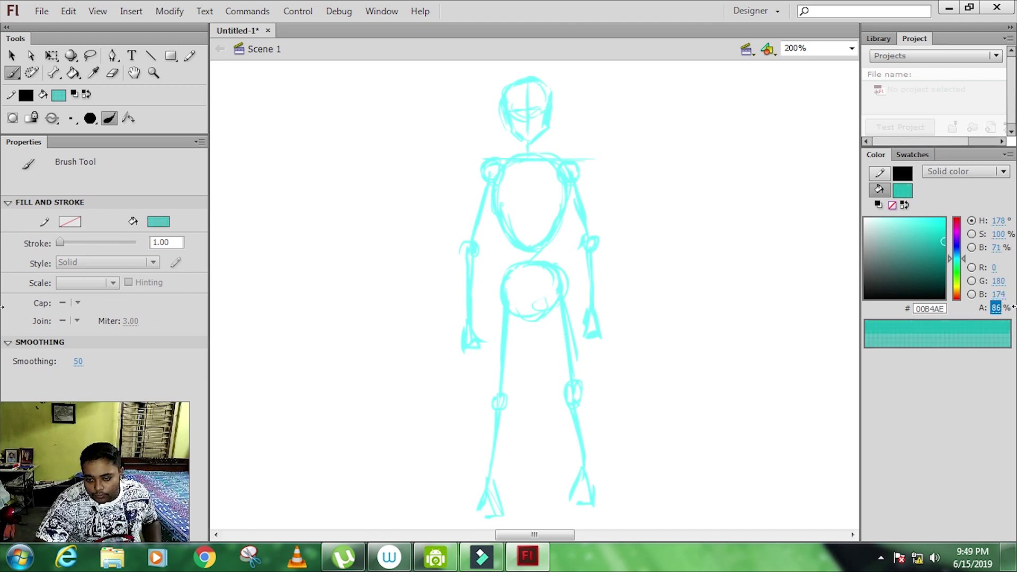
{"action": "left_click", "coordinate": [998, 307]}
{"action": "type", "text": "100"}
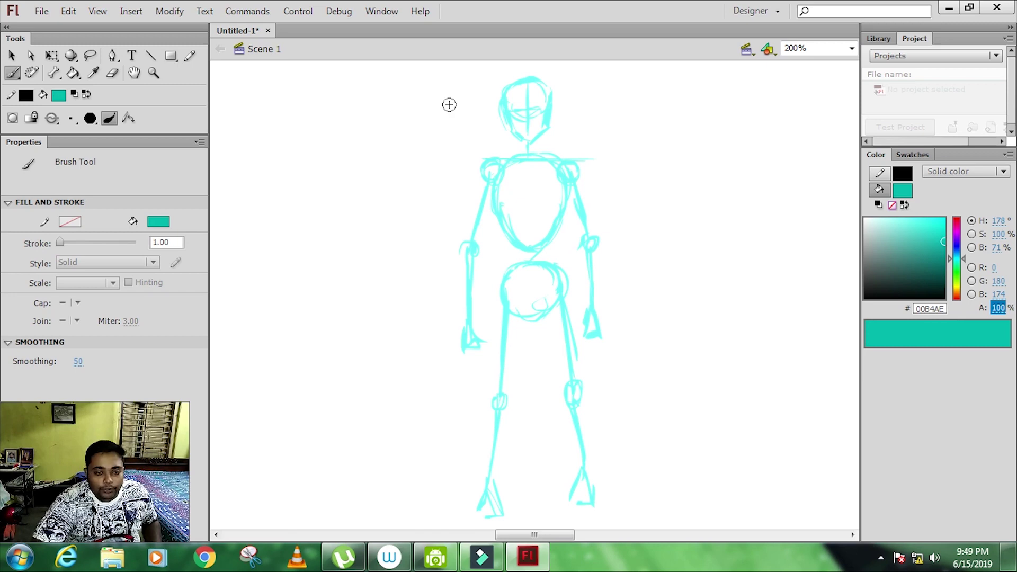
{"action": "mouse_move", "coordinate": [520, 78]}
{"action": "left_mouse_down"}
{"action": "mouse_move", "coordinate": [519, 153]}
{"action": "mouse_move", "coordinate": [551, 156]}
{"action": "mouse_move", "coordinate": [482, 171]}
{"action": "mouse_move", "coordinate": [483, 183]}
{"action": "left_mouse_up"}
{"action": "left_click_drag", "start_coordinate": [560, 160], "coordinate": [574, 180]}
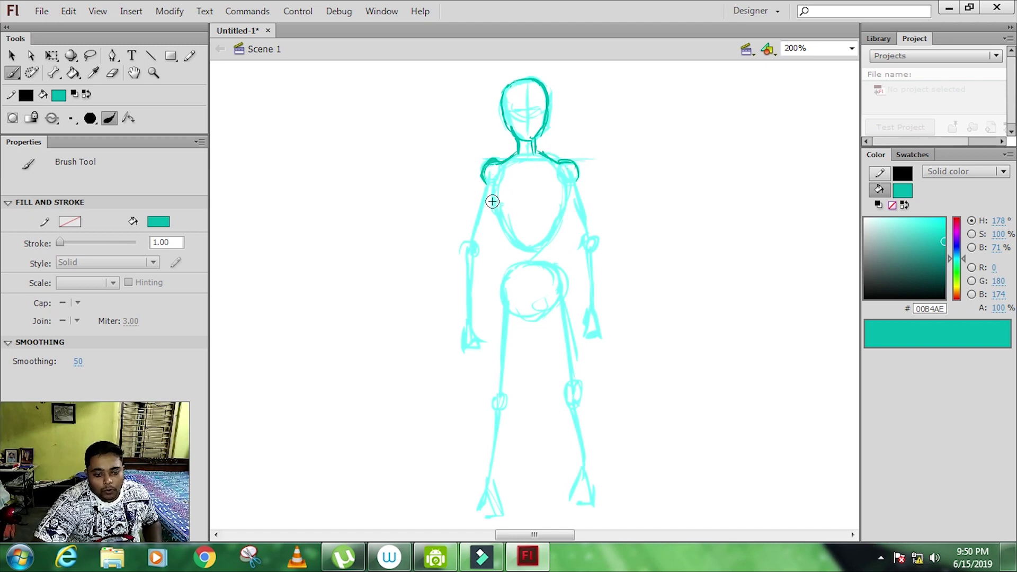
{"action": "left_click_drag", "start_coordinate": [528, 154], "coordinate": [528, 202]}
{"action": "mouse_move", "coordinate": [529, 159]}
{"action": "left_mouse_down"}
{"action": "mouse_move", "coordinate": [528, 257]}
{"action": "mouse_move", "coordinate": [562, 228]}
{"action": "left_mouse_up"}
Step: Ink the ribcage sides, V-shaped pelvis and both hip sides in teal
{"action": "mouse_move", "coordinate": [562, 191]}
{"action": "left_mouse_down"}
{"action": "mouse_move", "coordinate": [561, 227]}
{"action": "mouse_move", "coordinate": [504, 270]}
{"action": "left_mouse_up"}
{"action": "mouse_move", "coordinate": [558, 228]}
{"action": "left_mouse_down"}
{"action": "mouse_move", "coordinate": [559, 260]}
{"action": "mouse_move", "coordinate": [504, 273]}
{"action": "mouse_move", "coordinate": [528, 317]}
{"action": "left_mouse_up"}
{"action": "left_click_drag", "start_coordinate": [565, 279], "coordinate": [531, 316]}
{"action": "mouse_move", "coordinate": [501, 282]}
{"action": "left_mouse_down"}
{"action": "mouse_move", "coordinate": [529, 316]}
{"action": "mouse_move", "coordinate": [502, 295]}
{"action": "left_mouse_up"}
{"action": "left_click_drag", "start_coordinate": [559, 266], "coordinate": [565, 284]}
Step: Trace both legs' inner and outer contours and the waist curve in darker teal
{"action": "left_click_drag", "start_coordinate": [503, 286], "coordinate": [488, 395]}
{"action": "left_click_drag", "start_coordinate": [532, 317], "coordinate": [477, 490]}
{"action": "left_click_drag", "start_coordinate": [512, 397], "coordinate": [498, 519]}
{"action": "left_click_drag", "start_coordinate": [532, 320], "coordinate": [553, 392]}
{"action": "left_click_drag", "start_coordinate": [578, 387], "coordinate": [589, 482]}
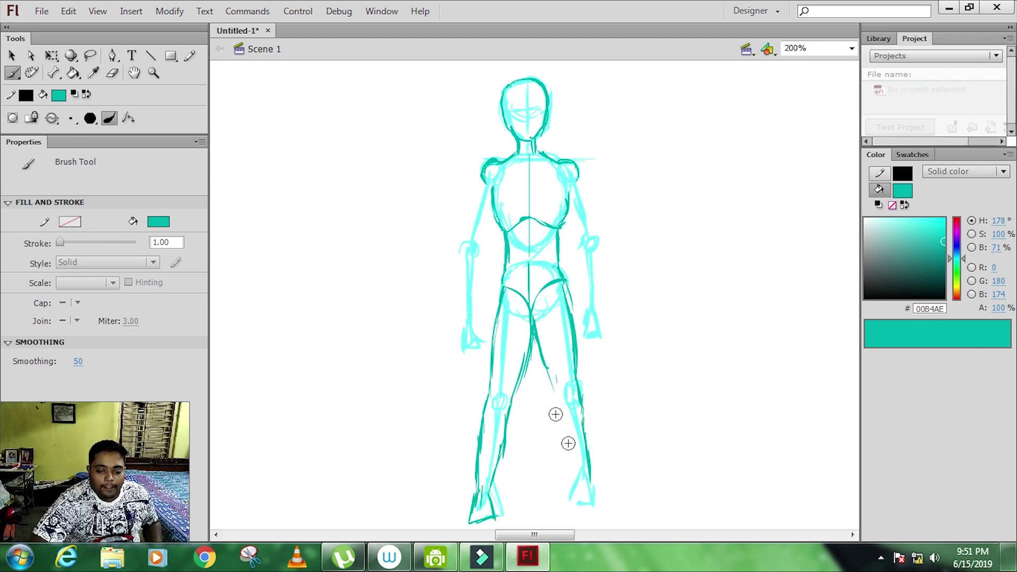
{"action": "left_click_drag", "start_coordinate": [552, 385], "coordinate": [574, 463]}
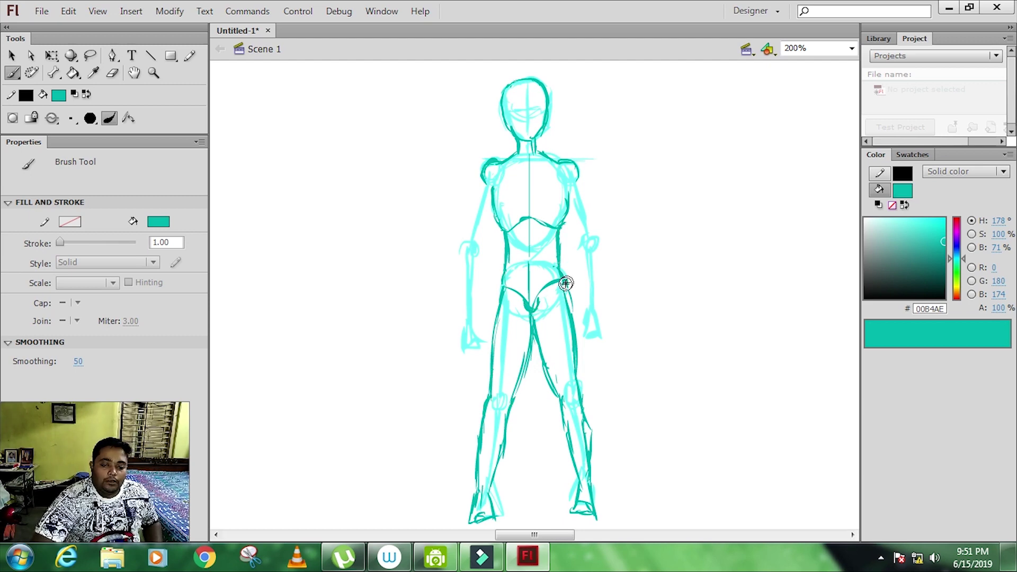
{"action": "left_click_drag", "start_coordinate": [544, 225], "coordinate": [562, 225]}
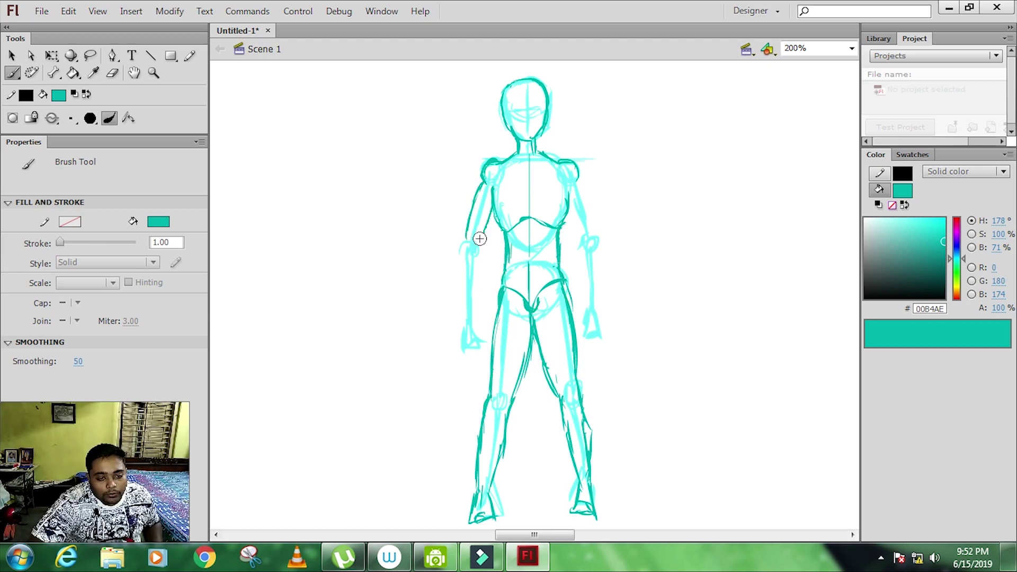
{"action": "key", "text": "ctrl+equal"}
Step: Trace the left arm's outer and inner contours and its hand in teal
{"action": "left_click_drag", "start_coordinate": [380, 279], "coordinate": [394, 360]}
{"action": "left_click_drag", "start_coordinate": [420, 189], "coordinate": [410, 241]}
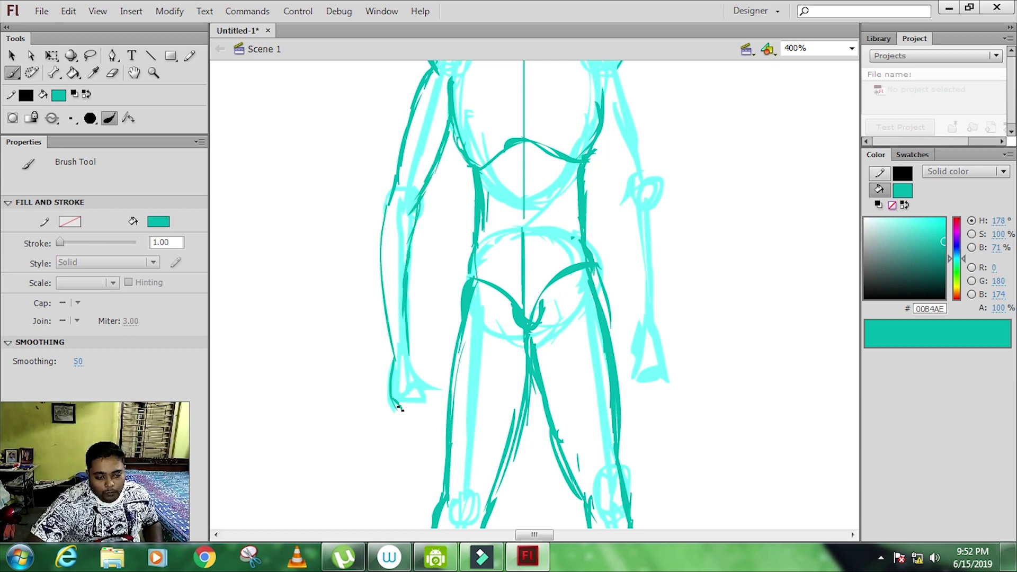
{"action": "left_click_drag", "start_coordinate": [420, 399], "coordinate": [409, 412]}
{"action": "scroll", "coordinate": [412, 211], "scroll_direction": "up", "scroll_amount": 3}
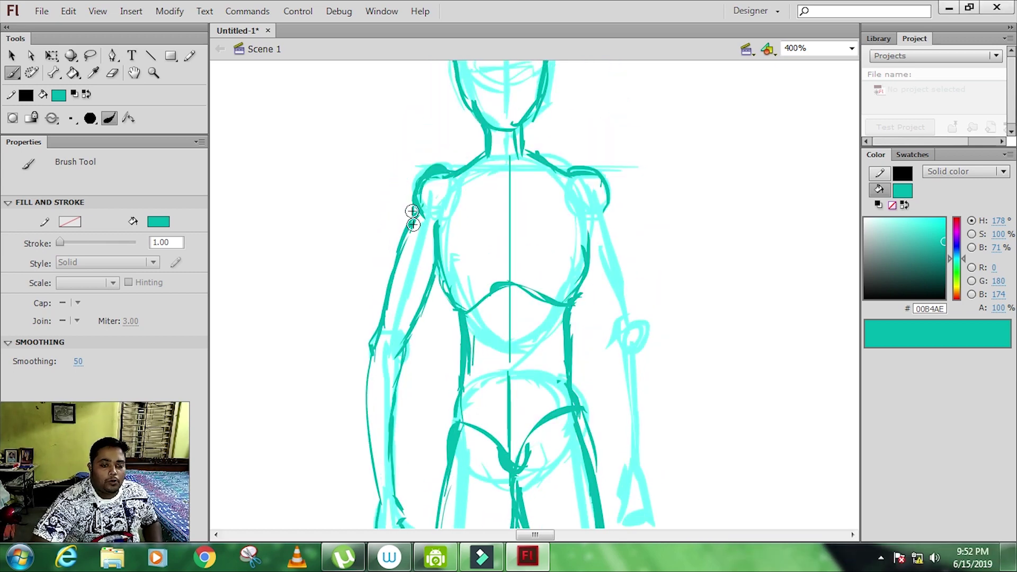
{"action": "left_click_drag", "start_coordinate": [417, 217], "coordinate": [388, 181]}
{"action": "left_click_drag", "start_coordinate": [532, 235], "coordinate": [471, 210]}
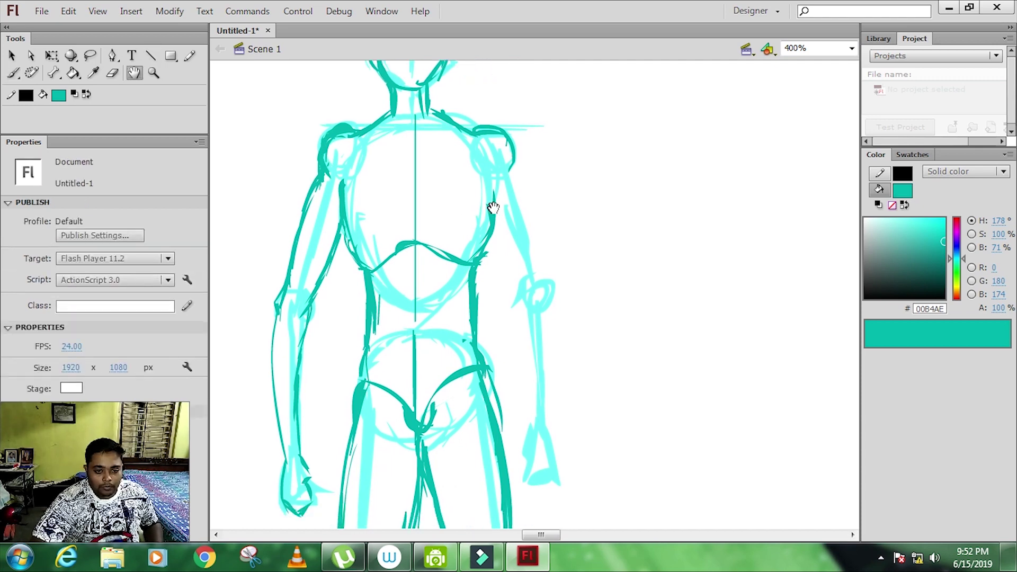
Step: Trace the right arm, forearm and hand outline in teal
{"action": "left_click_drag", "start_coordinate": [518, 169], "coordinate": [547, 271]}
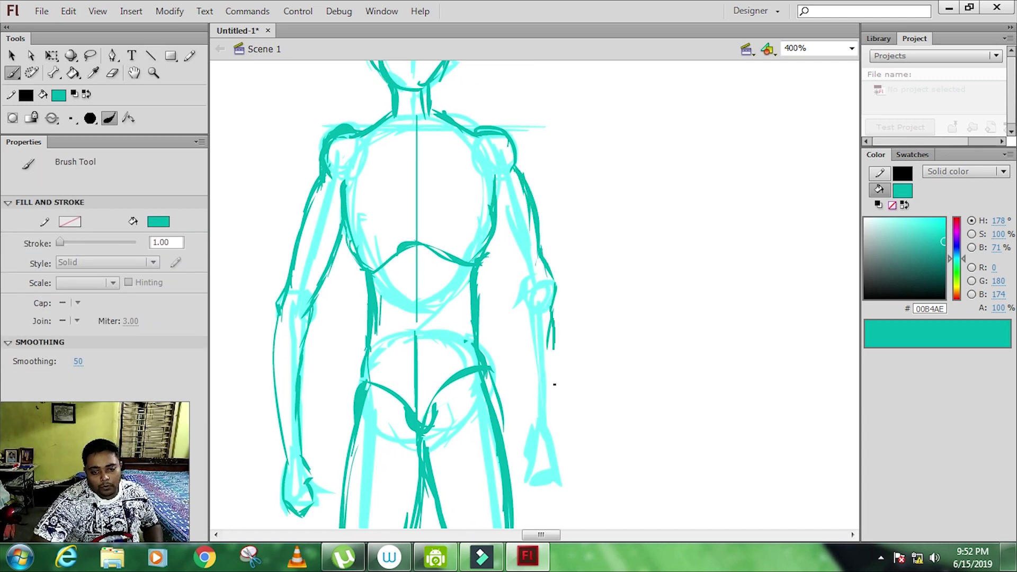
{"action": "left_click_drag", "start_coordinate": [554, 385], "coordinate": [545, 432]}
{"action": "left_click_drag", "start_coordinate": [498, 216], "coordinate": [530, 315]}
{"action": "mouse_move", "coordinate": [527, 281]}
{"action": "left_mouse_down"}
{"action": "mouse_move", "coordinate": [534, 426]}
{"action": "mouse_move", "coordinate": [563, 469]}
{"action": "left_mouse_up"}
{"action": "left_click_drag", "start_coordinate": [345, 237], "coordinate": [371, 330]}
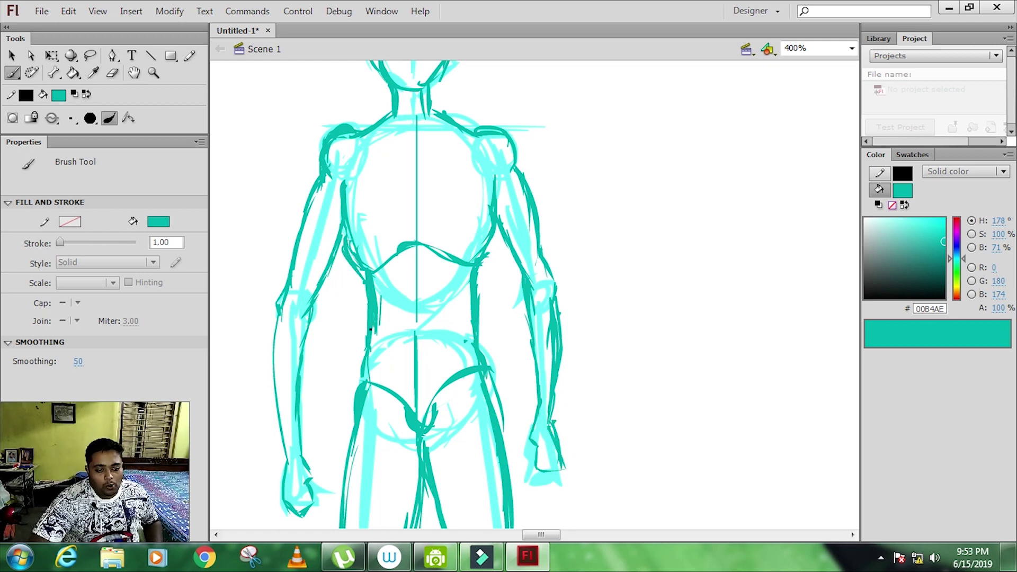
{"action": "scroll", "coordinate": [461, 286], "scroll_direction": "up", "scroll_amount": 5}
Step: Add collarbone strokes at the neck base and switch the brush colour to black
{"action": "mouse_move", "coordinate": [419, 296]}
{"action": "left_mouse_down"}
{"action": "mouse_move", "coordinate": [447, 281]}
{"action": "mouse_move", "coordinate": [394, 280]}
{"action": "mouse_move", "coordinate": [419, 358]}
{"action": "left_mouse_up"}
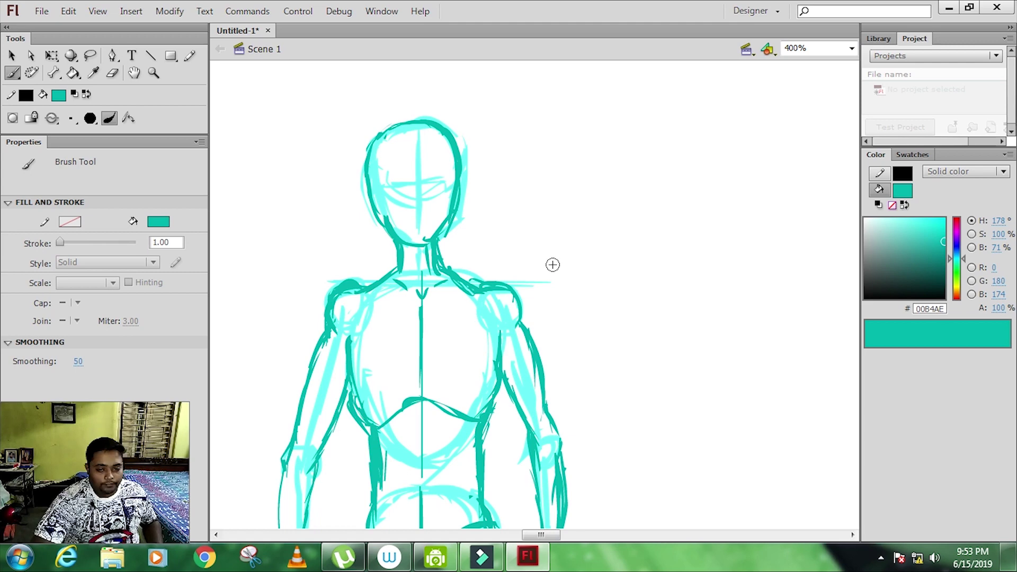
{"action": "scroll", "coordinate": [582, 223], "scroll_direction": "down", "scroll_amount": 3}
{"action": "key", "text": "ctrl+minus"}
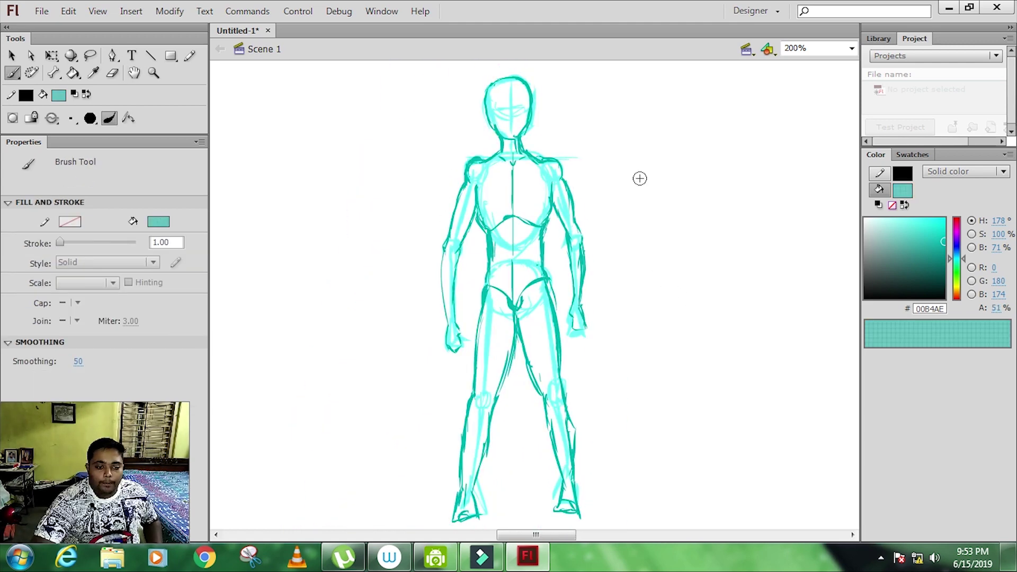
{"action": "left_click_drag", "start_coordinate": [878, 277], "coordinate": [844, 302]}
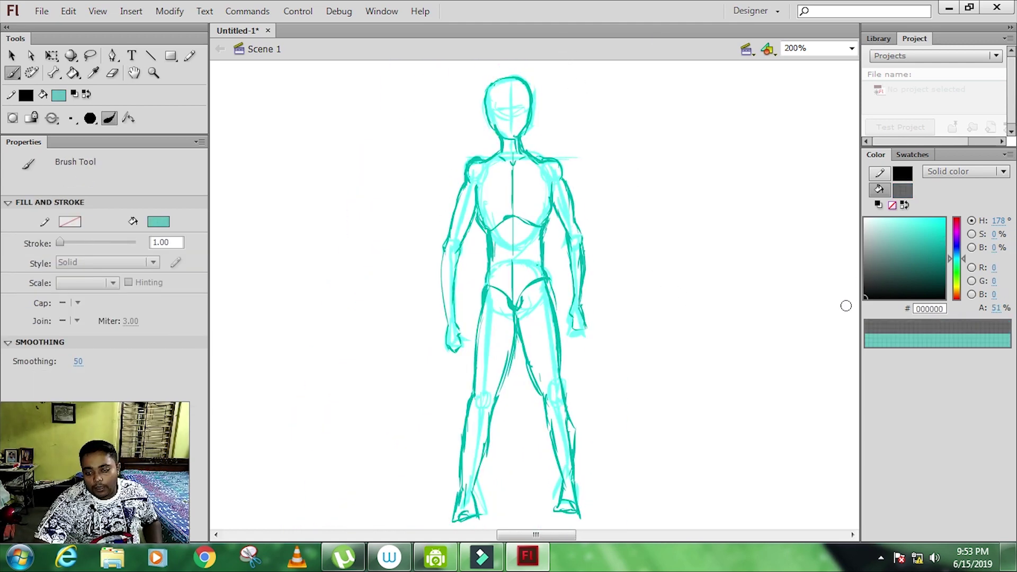
Step: Make the black fully opaque, zoom in on the head, and choose a larger brush size
{"action": "left_click_drag", "start_coordinate": [995, 312], "coordinate": [1012, 307]}
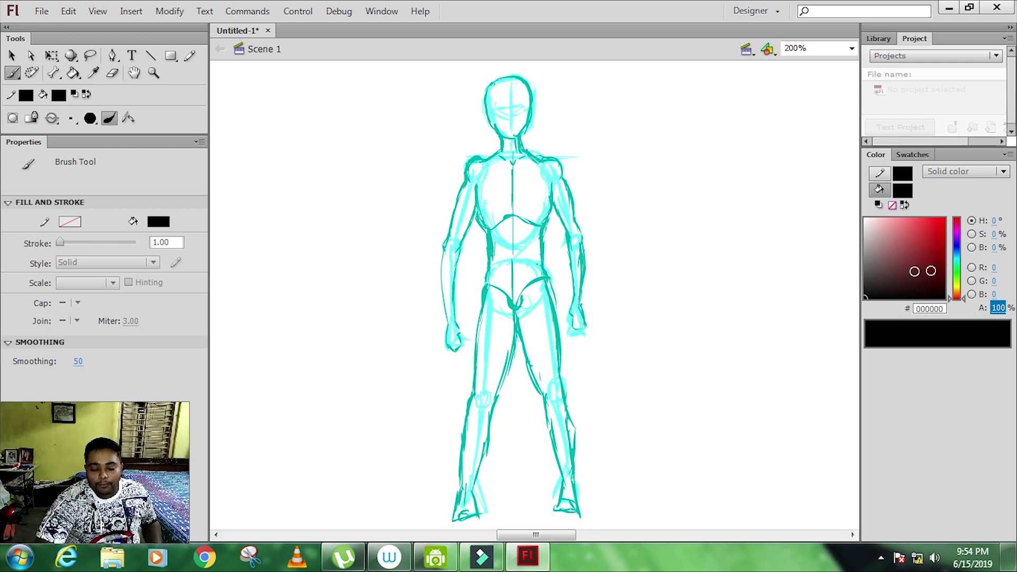
{"action": "key", "text": "ctrl+equal"}
{"action": "key", "text": "ctrl+equal"}
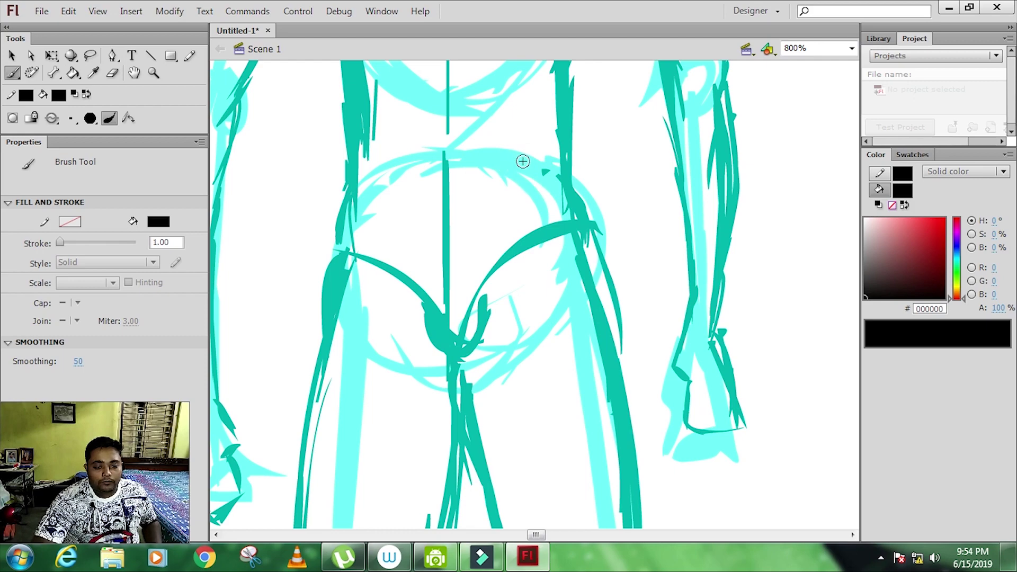
{"action": "key", "text": "space"}
{"action": "scroll", "coordinate": [514, 170], "scroll_direction": "up", "scroll_amount": 5}
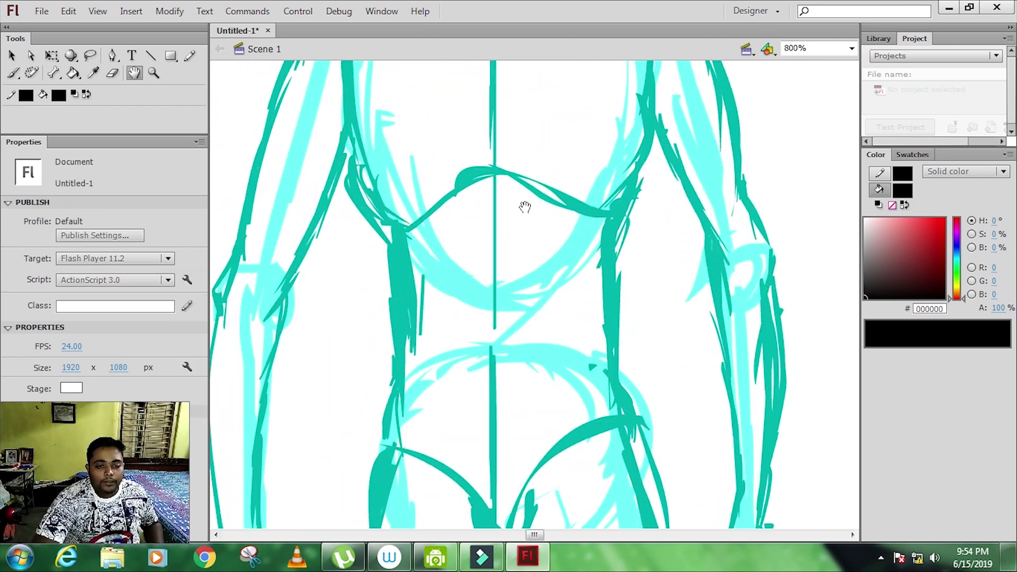
{"action": "scroll", "coordinate": [524, 191], "scroll_direction": "up", "scroll_amount": 5}
{"action": "scroll", "coordinate": [527, 207], "scroll_direction": "up", "scroll_amount": 5}
{"action": "scroll", "coordinate": [533, 228], "scroll_direction": "up", "scroll_amount": 5}
{"action": "scroll", "coordinate": [533, 228], "scroll_direction": "up", "scroll_amount": 3}
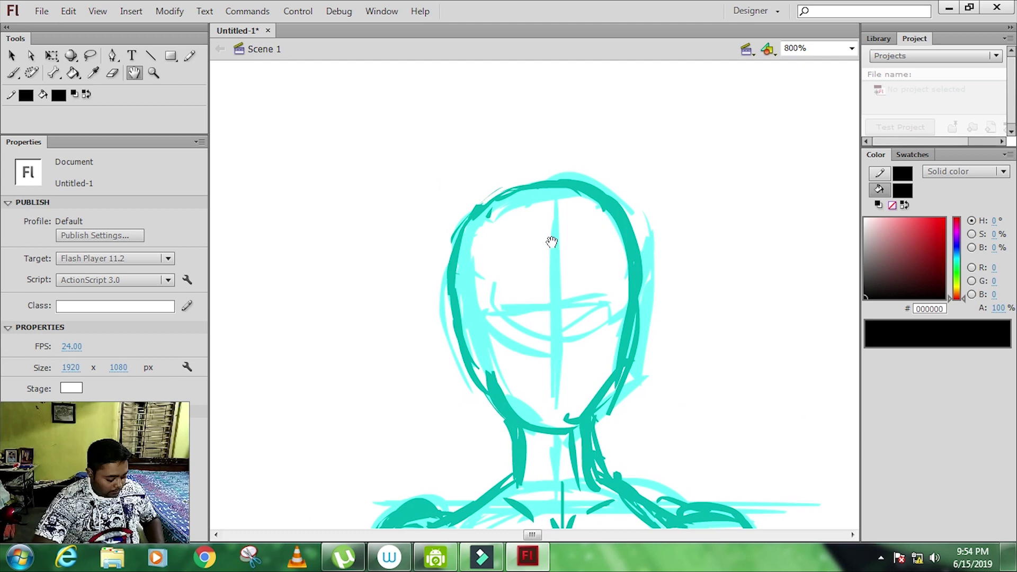
{"action": "key", "text": "ctrl+z"}
{"action": "left_click", "coordinate": [71, 119]}
{"action": "left_click", "coordinate": [106, 168]}
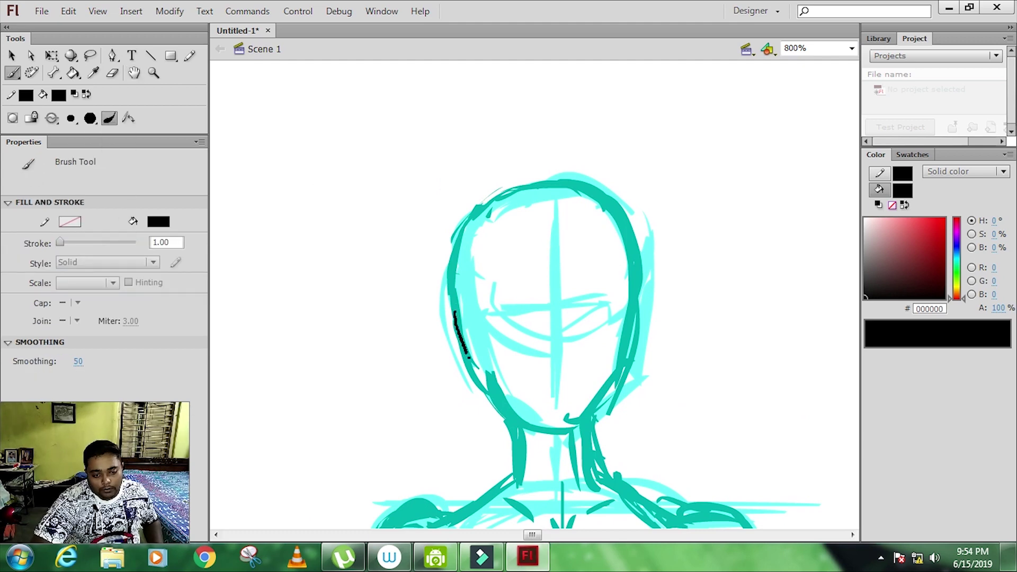
Step: Ink the head outline, hair, ear guide lines, jaw and chin in black
{"action": "mouse_move", "coordinate": [442, 305]}
{"action": "left_mouse_down"}
{"action": "mouse_move", "coordinate": [602, 284]}
{"action": "mouse_move", "coordinate": [627, 343]}
{"action": "left_mouse_up"}
{"action": "mouse_move", "coordinate": [437, 306]}
{"action": "left_mouse_down"}
{"action": "mouse_move", "coordinate": [462, 351]}
{"action": "mouse_move", "coordinate": [550, 182]}
{"action": "mouse_move", "coordinate": [609, 168]}
{"action": "mouse_move", "coordinate": [642, 297]}
{"action": "left_mouse_up"}
{"action": "left_click_drag", "start_coordinate": [473, 303], "coordinate": [720, 303]}
{"action": "left_click_drag", "start_coordinate": [461, 351], "coordinate": [674, 352]}
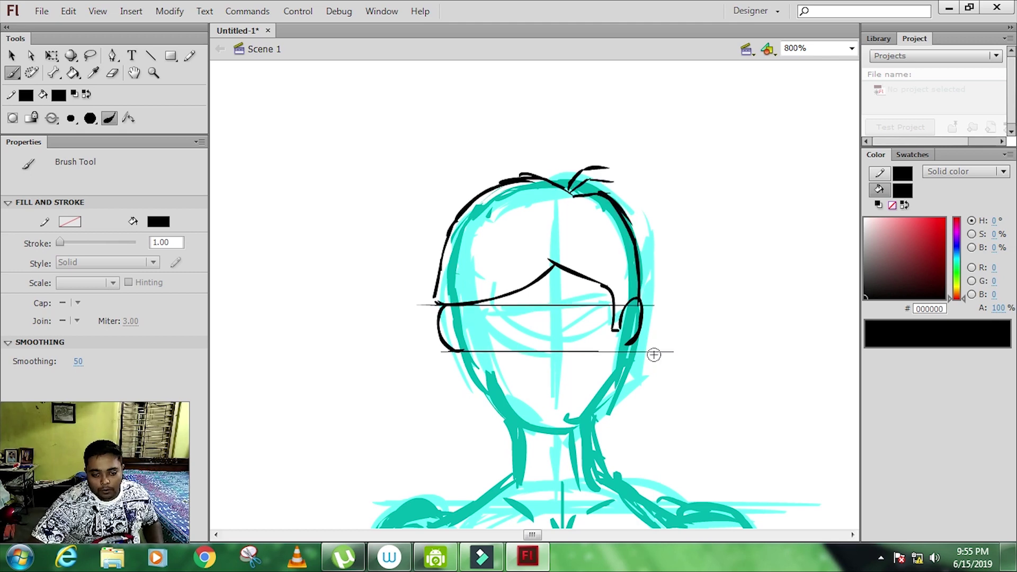
{"action": "mouse_move", "coordinate": [460, 351]}
{"action": "left_mouse_down"}
{"action": "mouse_move", "coordinate": [482, 403]}
{"action": "mouse_move", "coordinate": [626, 374]}
{"action": "left_mouse_up"}
{"action": "key", "text": "ctrl+z"}
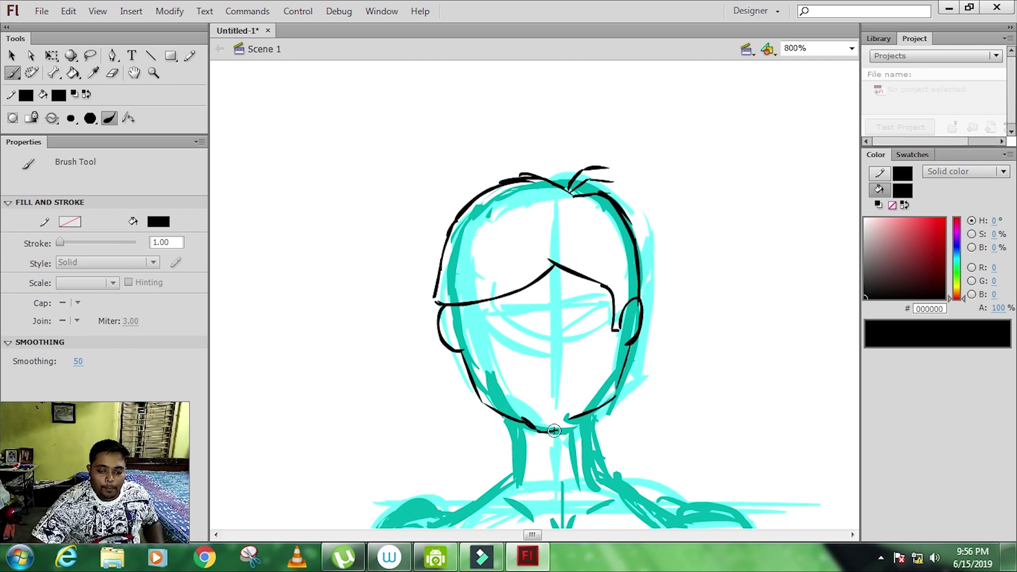
{"action": "key", "text": "ctrl+z"}
{"action": "left_click_drag", "start_coordinate": [480, 399], "coordinate": [618, 391]}
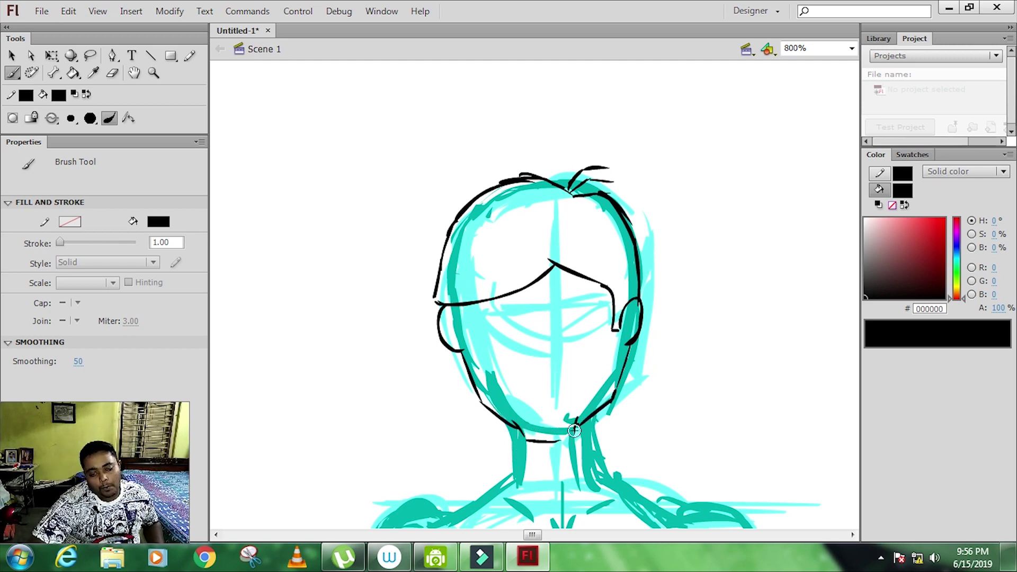
Step: Add inner-ear detail to both ears and ink both sides of the neck in black
{"action": "key", "text": "ctrl+equal"}
{"action": "left_click_drag", "start_coordinate": [733, 333], "coordinate": [721, 368]}
{"action": "left_click_drag", "start_coordinate": [376, 335], "coordinate": [358, 372]}
{"action": "key", "text": "ctrl+minus"}
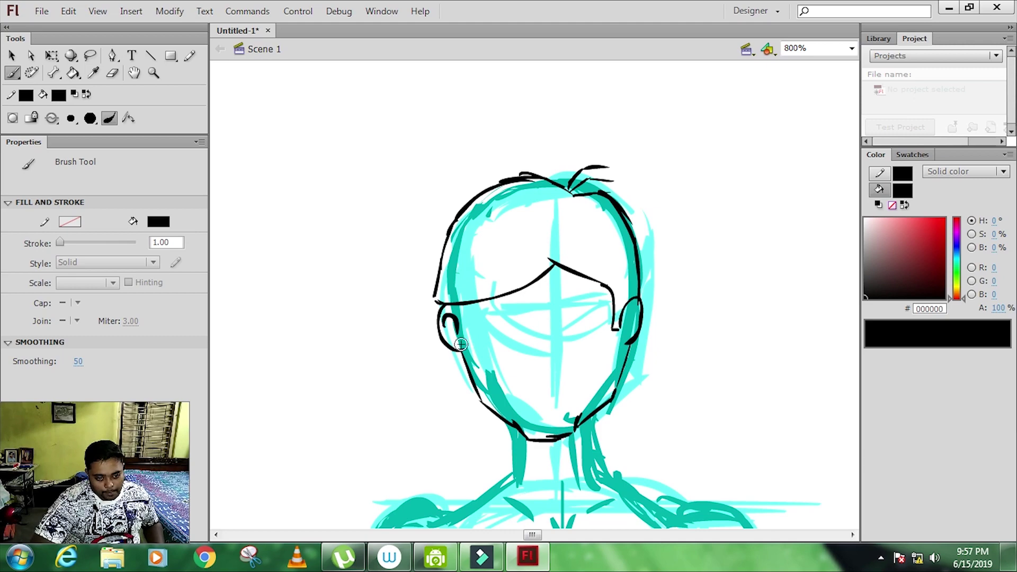
{"action": "left_click_drag", "start_coordinate": [599, 524], "coordinate": [567, 238]}
{"action": "left_click_drag", "start_coordinate": [476, 140], "coordinate": [469, 200]}
{"action": "key", "text": "ctrl+equal"}
{"action": "left_click_drag", "start_coordinate": [591, 196], "coordinate": [626, 316]}
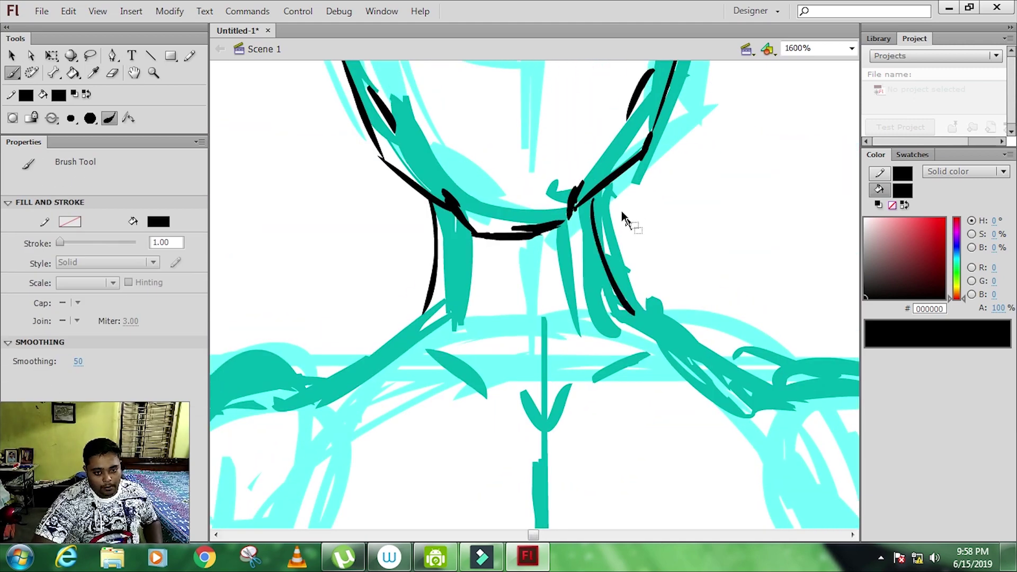
Step: Ink the right shoulder's contour and top edge and the left shoulder in black
{"action": "mouse_move", "coordinate": [536, 334]}
{"action": "left_mouse_down"}
{"action": "mouse_move", "coordinate": [643, 234]}
{"action": "mouse_move", "coordinate": [383, 233]}
{"action": "left_mouse_up"}
{"action": "left_click_drag", "start_coordinate": [469, 220], "coordinate": [620, 273]}
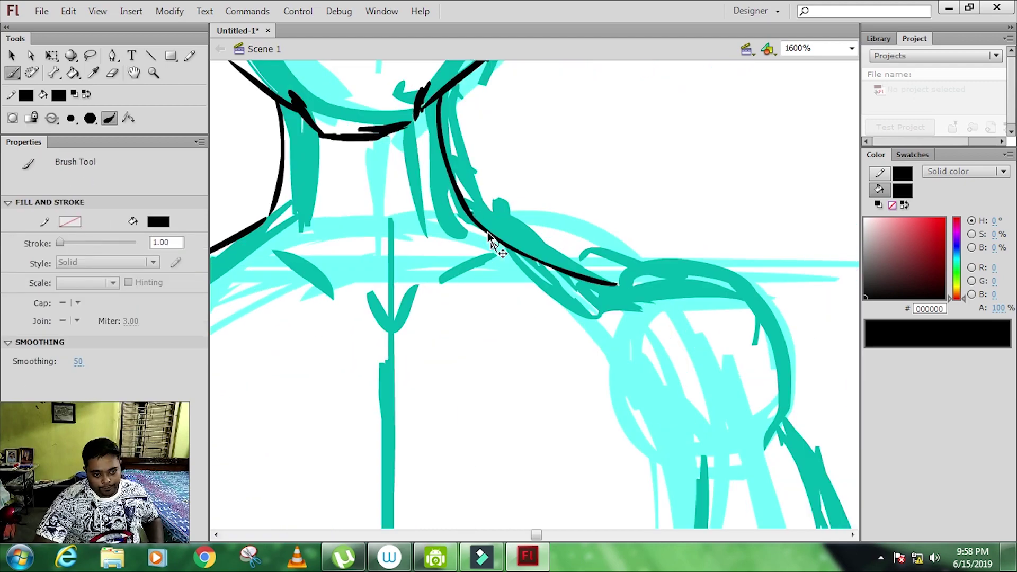
{"action": "mouse_move", "coordinate": [400, 358]}
{"action": "left_mouse_down"}
{"action": "mouse_move", "coordinate": [670, 237]}
{"action": "mouse_move", "coordinate": [364, 236]}
{"action": "left_mouse_up"}
{"action": "mouse_move", "coordinate": [579, 149]}
{"action": "left_mouse_down"}
{"action": "mouse_move", "coordinate": [731, 199]}
{"action": "mouse_move", "coordinate": [709, 170]}
{"action": "mouse_move", "coordinate": [744, 318]}
{"action": "left_mouse_up"}
{"action": "key", "text": "ctrl+z"}
{"action": "mouse_move", "coordinate": [129, 197]}
{"action": "left_mouse_down"}
{"action": "mouse_move", "coordinate": [482, 170]}
{"action": "mouse_move", "coordinate": [318, 336]}
{"action": "left_mouse_up"}
{"action": "key", "text": "h"}
{"action": "mouse_move", "coordinate": [503, 343]}
{"action": "left_mouse_down"}
{"action": "mouse_move", "coordinate": [521, 288]}
{"action": "mouse_move", "coordinate": [515, 351]}
{"action": "left_mouse_up"}
{"action": "key", "text": "b"}
Step: Ink a long black body outline and trace the arm outline in black
{"action": "mouse_move", "coordinate": [546, 66]}
{"action": "left_mouse_down"}
{"action": "mouse_move", "coordinate": [618, 227]}
{"action": "mouse_move", "coordinate": [644, 488]}
{"action": "left_mouse_up"}
{"action": "mouse_move", "coordinate": [456, 273]}
{"action": "left_mouse_down"}
{"action": "mouse_move", "coordinate": [462, 303]}
{"action": "mouse_move", "coordinate": [438, 266]}
{"action": "mouse_move", "coordinate": [654, 239]}
{"action": "left_mouse_up"}
{"action": "key", "text": "h"}
{"action": "key", "text": "b"}
{"action": "mouse_move", "coordinate": [461, 66]}
{"action": "left_mouse_down"}
{"action": "mouse_move", "coordinate": [488, 216]}
{"action": "mouse_move", "coordinate": [510, 522]}
{"action": "left_mouse_up"}
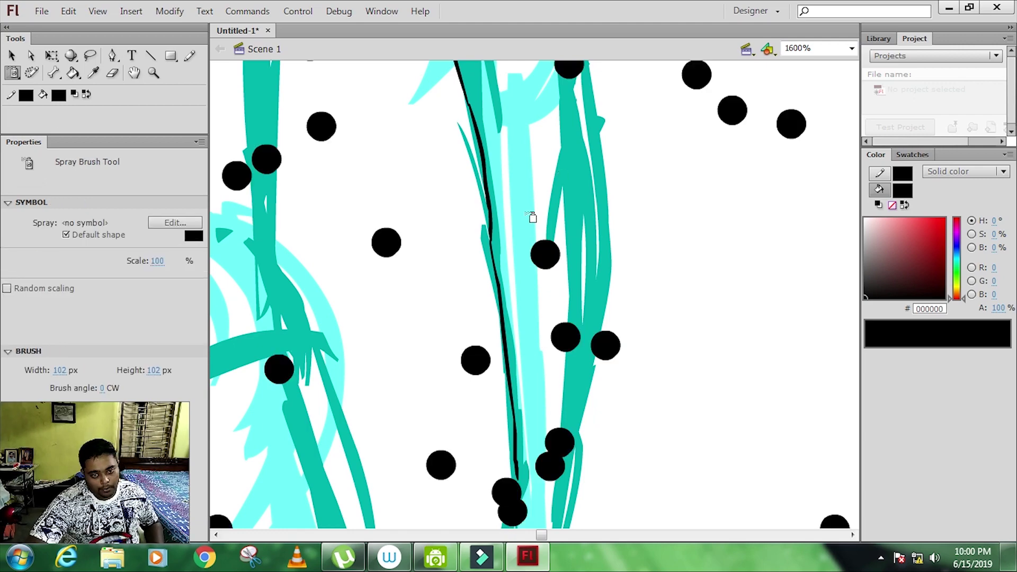
{"action": "key", "text": "ctrl+z"}
{"action": "left_click_drag", "start_coordinate": [490, 167], "coordinate": [508, 403]}
{"action": "key", "text": "ctrl+minus"}
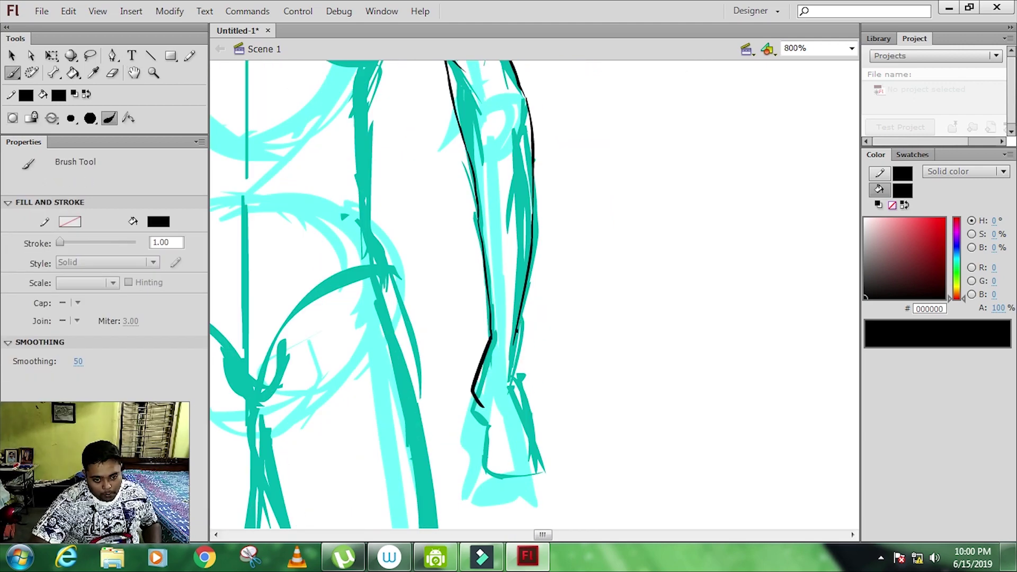
Step: Ink the shoulder and upper arm outlines in black
{"action": "left_click_drag", "start_coordinate": [513, 329], "coordinate": [532, 439]}
{"action": "key", "text": "h"}
{"action": "key", "text": "b"}
{"action": "left_click_drag", "start_coordinate": [511, 220], "coordinate": [524, 386]}
{"action": "left_click_drag", "start_coordinate": [434, 188], "coordinate": [479, 485]}
{"action": "left_click_drag", "start_coordinate": [477, 159], "coordinate": [556, 424]}
{"action": "key", "text": "b"}
{"action": "left_click_drag", "start_coordinate": [527, 207], "coordinate": [577, 301]}
Step: Ink the outer and inner edges of the left arm down its length
{"action": "left_click_drag", "start_coordinate": [317, 318], "coordinate": [549, 216]}
{"action": "left_click_drag", "start_coordinate": [464, 69], "coordinate": [419, 373]}
{"action": "left_click_drag", "start_coordinate": [530, 371], "coordinate": [546, 143]}
{"action": "left_click_drag", "start_coordinate": [288, 106], "coordinate": [307, 376]}
{"action": "mouse_move", "coordinate": [370, 77]}
{"action": "left_mouse_down"}
{"action": "mouse_move", "coordinate": [328, 237]}
{"action": "mouse_move", "coordinate": [350, 413]}
{"action": "left_mouse_up"}
{"action": "left_click_drag", "start_coordinate": [540, 68], "coordinate": [386, 405]}
Step: Ink the chest, both torso sides, hips and lower torso outline
{"action": "left_click_drag", "start_coordinate": [257, 217], "coordinate": [317, 294]}
{"action": "left_click_drag", "start_coordinate": [589, 180], "coordinate": [543, 278]}
{"action": "left_click_drag", "start_coordinate": [365, 276], "coordinate": [501, 263]}
{"action": "left_click_drag", "start_coordinate": [588, 260], "coordinate": [551, 355]}
{"action": "left_click_drag", "start_coordinate": [424, 397], "coordinate": [423, 212]}
{"action": "left_click_drag", "start_coordinate": [556, 159], "coordinate": [572, 440]}
{"action": "key", "text": "b"}
{"action": "mouse_move", "coordinate": [438, 404]}
{"action": "left_mouse_down"}
{"action": "mouse_move", "coordinate": [398, 159]}
{"action": "mouse_move", "coordinate": [361, 493]}
{"action": "left_mouse_up"}
{"action": "key", "text": "b"}
{"action": "key", "text": "ctrl+z"}
Step: Ink the left leg, crotch curve and inner and outer leg lines
{"action": "left_click_drag", "start_coordinate": [396, 159], "coordinate": [365, 519]}
{"action": "left_click_drag", "start_coordinate": [494, 171], "coordinate": [567, 164]}
{"action": "mouse_move", "coordinate": [530, 212]}
{"action": "left_mouse_down"}
{"action": "mouse_move", "coordinate": [526, 297]}
{"action": "mouse_move", "coordinate": [453, 519]}
{"action": "left_mouse_up"}
{"action": "left_click_drag", "start_coordinate": [532, 243], "coordinate": [601, 526]}
{"action": "left_click_drag", "start_coordinate": [662, 137], "coordinate": [686, 273]}
{"action": "key", "text": "ctrl+z"}
{"action": "left_click_drag", "start_coordinate": [664, 143], "coordinate": [712, 480]}
Step: Continue the lower leg outlines, redrawing the right knee and both right-leg edges
{"action": "scroll", "coordinate": [696, 457], "scroll_direction": "down", "scroll_amount": 5}
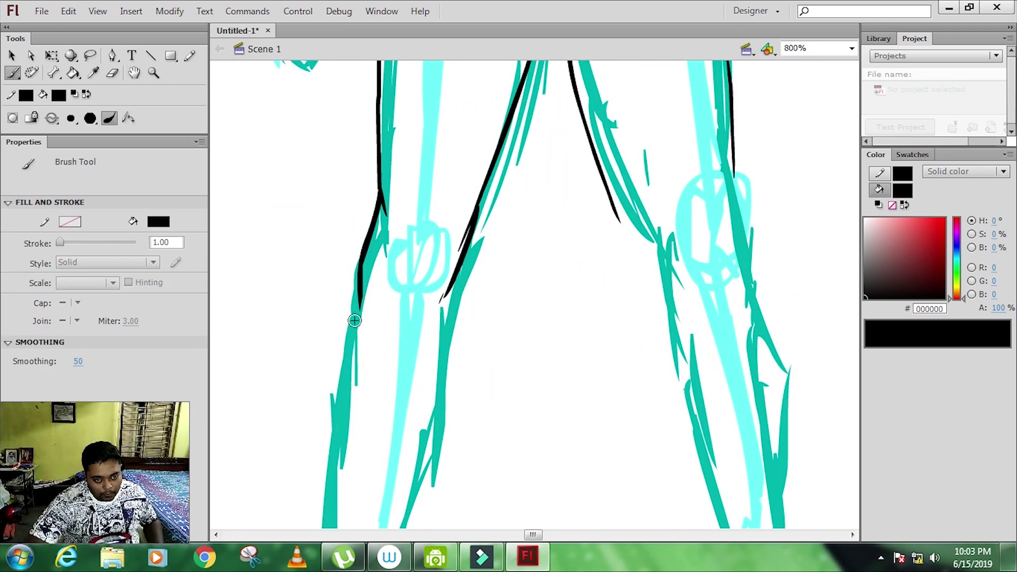
{"action": "scroll", "coordinate": [420, 295], "scroll_direction": "down", "scroll_amount": 5}
{"action": "left_click_drag", "start_coordinate": [355, 262], "coordinate": [331, 413]}
{"action": "left_click_drag", "start_coordinate": [420, 295], "coordinate": [420, 411]}
{"action": "scroll", "coordinate": [424, 317], "scroll_direction": "up", "scroll_amount": 5}
{"action": "left_click_drag", "start_coordinate": [426, 225], "coordinate": [371, 485]}
{"action": "left_click_drag", "start_coordinate": [588, 127], "coordinate": [639, 191]}
{"action": "mouse_move", "coordinate": [707, 85]}
{"action": "left_mouse_down"}
{"action": "mouse_move", "coordinate": [740, 238]}
{"action": "mouse_move", "coordinate": [740, 166]}
{"action": "mouse_move", "coordinate": [733, 238]}
{"action": "left_mouse_up"}
{"action": "key", "text": "ctrl+z"}
{"action": "left_click_drag", "start_coordinate": [588, 124], "coordinate": [723, 517]}
{"action": "left_click_drag", "start_coordinate": [734, 230], "coordinate": [765, 480]}
Step: Ink both feet, then zoom out to view the whole figure
{"action": "scroll", "coordinate": [742, 371], "scroll_direction": "down", "scroll_amount": 5}
{"action": "left_click_drag", "start_coordinate": [733, 312], "coordinate": [678, 387]}
{"action": "left_click_drag", "start_coordinate": [691, 369], "coordinate": [744, 372]}
{"action": "left_click_drag", "start_coordinate": [267, 389], "coordinate": [324, 385]}
{"action": "left_click_drag", "start_coordinate": [280, 227], "coordinate": [246, 386]}
{"action": "left_click_drag", "start_coordinate": [352, 236], "coordinate": [343, 358]}
{"action": "key", "text": "ctrl+minus"}
{"action": "key", "text": "ctrl+minus"}
{"action": "left_click_drag", "start_coordinate": [482, 244], "coordinate": [498, 279]}
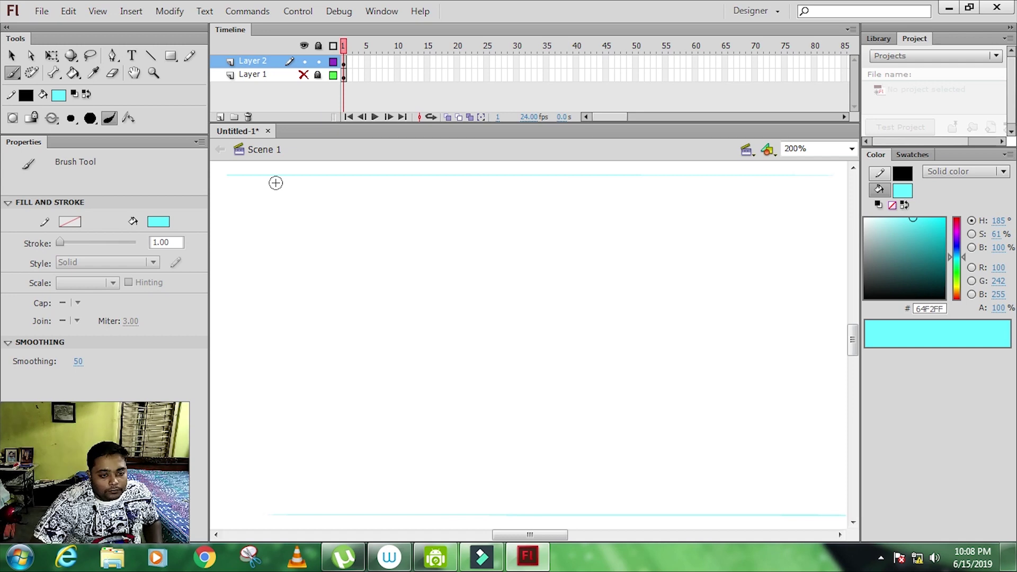
Step: Pick a small brush size for the cyan sketching
{"action": "left_click", "coordinate": [77, 126]}
Step: Sketch the front figure's head centre line, jaw, torso centre line and pelvis curves in cyan
{"action": "mouse_move", "coordinate": [268, 177]}
{"action": "left_mouse_down"}
{"action": "mouse_move", "coordinate": [313, 220]}
{"action": "mouse_move", "coordinate": [293, 252]}
{"action": "left_mouse_up"}
{"action": "key", "text": "ctrl+z"}
{"action": "mouse_move", "coordinate": [315, 214]}
{"action": "left_mouse_down"}
{"action": "mouse_move", "coordinate": [275, 177]}
{"action": "mouse_move", "coordinate": [304, 240]}
{"action": "mouse_move", "coordinate": [284, 343]}
{"action": "mouse_move", "coordinate": [304, 444]}
{"action": "mouse_move", "coordinate": [338, 505]}
{"action": "left_mouse_up"}
{"action": "left_click_drag", "start_coordinate": [291, 175], "coordinate": [290, 256]}
{"action": "left_click_drag", "start_coordinate": [270, 212], "coordinate": [317, 209]}
{"action": "mouse_move", "coordinate": [294, 263]}
{"action": "left_mouse_down"}
{"action": "mouse_move", "coordinate": [295, 379]}
{"action": "mouse_move", "coordinate": [332, 331]}
{"action": "left_mouse_up"}
{"action": "left_click_drag", "start_coordinate": [286, 456], "coordinate": [316, 421]}
Step: Draw long horizontal proportion guides across all figures and sketch the front figure's arms
{"action": "left_click_drag", "start_coordinate": [229, 260], "coordinate": [823, 260]}
{"action": "left_click_drag", "start_coordinate": [228, 275], "coordinate": [847, 275]}
{"action": "left_click_drag", "start_coordinate": [244, 380], "coordinate": [813, 380]}
{"action": "left_click_drag", "start_coordinate": [233, 461], "coordinate": [828, 461]}
{"action": "left_click_drag", "start_coordinate": [245, 265], "coordinate": [244, 299]}
{"action": "left_click_drag", "start_coordinate": [363, 297], "coordinate": [350, 480]}
Step: Sketch the side-view figure's head, jaw, torso oval, neck, pelvis circle and arm
{"action": "left_click_drag", "start_coordinate": [742, 180], "coordinate": [731, 181]}
{"action": "left_click_drag", "start_coordinate": [240, 228], "coordinate": [752, 228]}
{"action": "left_click_drag", "start_coordinate": [739, 228], "coordinate": [702, 210]}
{"action": "left_click_drag", "start_coordinate": [742, 262], "coordinate": [713, 406]}
{"action": "mouse_move", "coordinate": [693, 423]}
{"action": "left_mouse_down"}
{"action": "mouse_move", "coordinate": [728, 409]}
{"action": "mouse_move", "coordinate": [688, 450]}
{"action": "left_mouse_up"}
{"action": "left_click_drag", "start_coordinate": [725, 275], "coordinate": [709, 366]}
{"action": "left_click_drag", "start_coordinate": [731, 281], "coordinate": [718, 508]}
Step: Sketch the middle figure's head, torso, pelvis, legs, shoulder circle and both arms
{"action": "mouse_move", "coordinate": [516, 177]}
{"action": "left_mouse_down"}
{"action": "mouse_move", "coordinate": [484, 212]}
{"action": "mouse_move", "coordinate": [536, 221]}
{"action": "left_mouse_up"}
{"action": "left_click_drag", "start_coordinate": [530, 265], "coordinate": [526, 277]}
{"action": "mouse_move", "coordinate": [521, 408]}
{"action": "left_mouse_down"}
{"action": "mouse_move", "coordinate": [497, 426]}
{"action": "mouse_move", "coordinate": [495, 521]}
{"action": "left_mouse_up"}
{"action": "left_click_drag", "start_coordinate": [535, 434], "coordinate": [549, 519]}
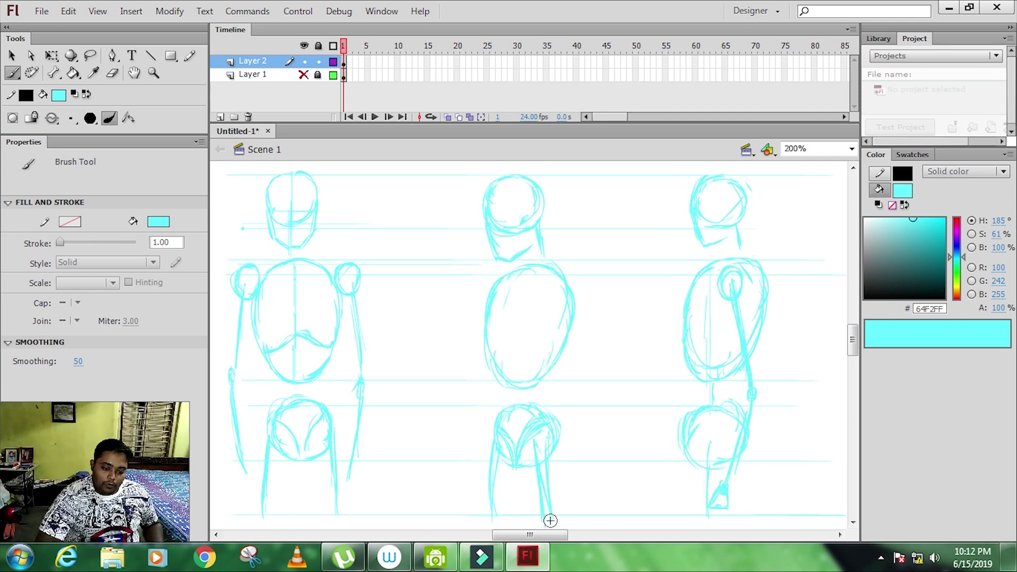
{"action": "left_click_drag", "start_coordinate": [551, 280], "coordinate": [553, 297]}
{"action": "mouse_move", "coordinate": [556, 286]}
{"action": "left_mouse_down"}
{"action": "mouse_move", "coordinate": [578, 387]}
{"action": "mouse_move", "coordinate": [562, 450]}
{"action": "left_mouse_up"}
{"action": "left_click_drag", "start_coordinate": [484, 365], "coordinate": [461, 442]}
{"action": "left_click_drag", "start_coordinate": [493, 278], "coordinate": [482, 299]}
Step: Select the figures' lower-body strokes with Free Transform to raise the pelvis sections
{"action": "key", "text": "q"}
{"action": "left_click_drag", "start_coordinate": [228, 392], "coordinate": [714, 518]}
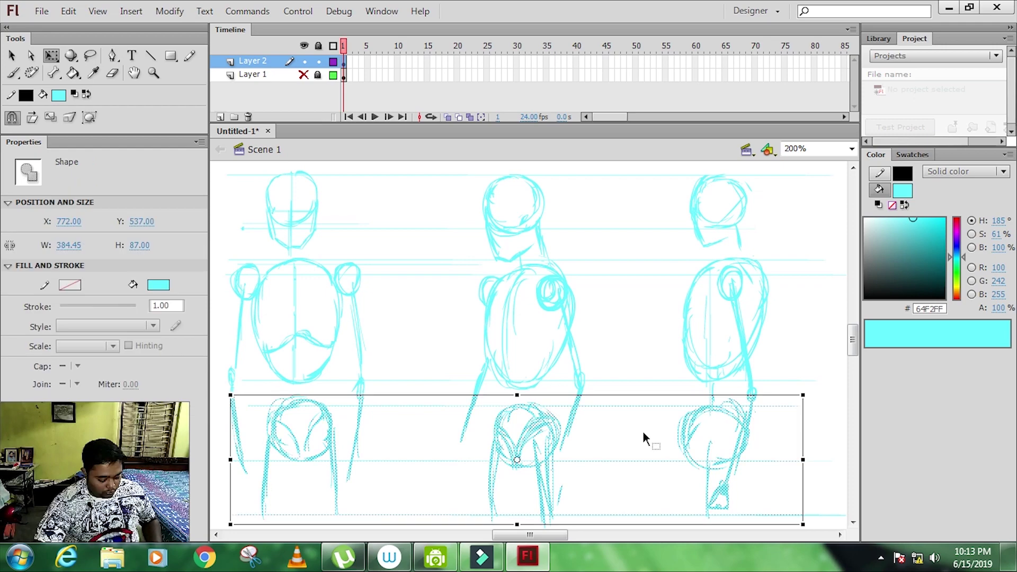
{"action": "left_click", "coordinate": [329, 391]}
{"action": "left_click", "coordinate": [464, 202]}
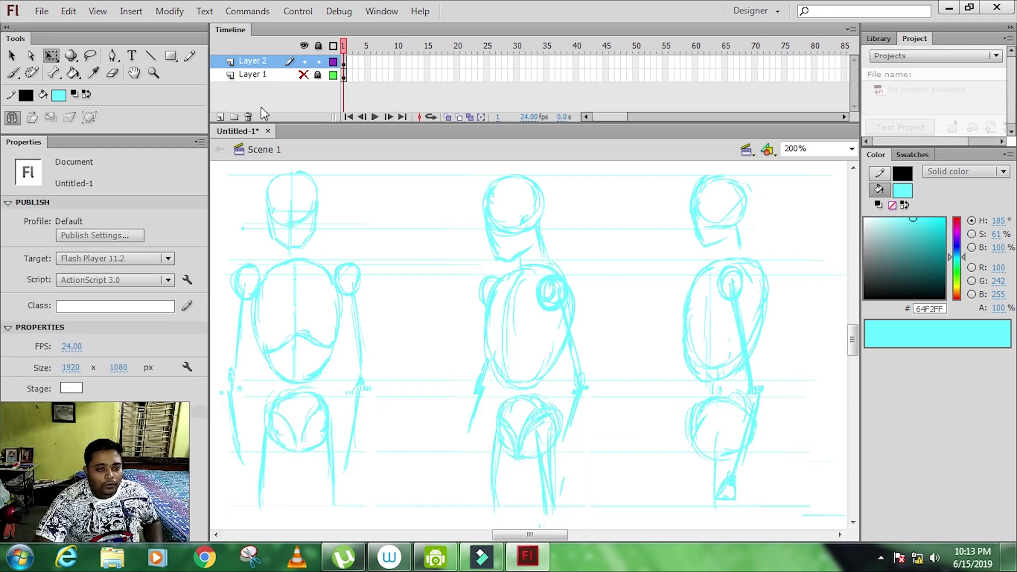
Step: Trace the front figure's head, hair, ears and jaw in dark teal with the brush
{"action": "key", "text": "b"}
{"action": "scroll", "coordinate": [277, 182], "scroll_direction": "up", "scroll_amount": 3}
{"action": "left_click_drag", "start_coordinate": [455, 258], "coordinate": [374, 286]}
{"action": "left_click_drag", "start_coordinate": [482, 290], "coordinate": [487, 320]}
{"action": "mouse_move", "coordinate": [389, 291]}
{"action": "left_mouse_down"}
{"action": "mouse_move", "coordinate": [384, 312]}
{"action": "mouse_move", "coordinate": [479, 350]}
{"action": "mouse_move", "coordinate": [466, 225]}
{"action": "mouse_move", "coordinate": [483, 233]}
{"action": "left_mouse_up"}
Step: Trace the front figure's torso sides and both arm outlines in dark teal
{"action": "mouse_move", "coordinate": [416, 373]}
{"action": "left_mouse_down"}
{"action": "mouse_move", "coordinate": [421, 413]}
{"action": "mouse_move", "coordinate": [521, 423]}
{"action": "left_mouse_up"}
{"action": "left_click_drag", "start_coordinate": [421, 401], "coordinate": [318, 444]}
{"action": "scroll", "coordinate": [423, 370], "scroll_direction": "down", "scroll_amount": 4}
{"action": "left_click_drag", "start_coordinate": [307, 346], "coordinate": [471, 336]}
{"action": "left_click_drag", "start_coordinate": [471, 339], "coordinate": [442, 489]}
{"action": "left_click_drag", "start_coordinate": [325, 400], "coordinate": [335, 487]}
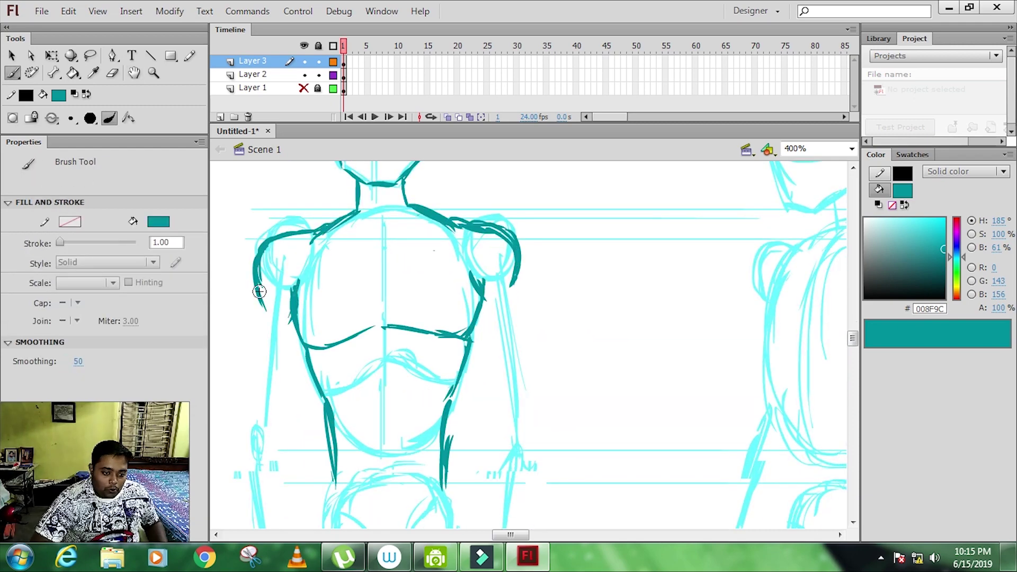
{"action": "left_click_drag", "start_coordinate": [260, 294], "coordinate": [237, 474]}
{"action": "left_click_drag", "start_coordinate": [515, 284], "coordinate": [532, 431]}
{"action": "left_click_drag", "start_coordinate": [532, 386], "coordinate": [524, 482]}
{"action": "left_click_drag", "start_coordinate": [286, 398], "coordinate": [278, 486]}
Step: Add the remaining dark teal body and leg contours on the front figure
{"action": "scroll", "coordinate": [327, 457], "scroll_direction": "down", "scroll_amount": 4}
{"action": "left_click_drag", "start_coordinate": [317, 297], "coordinate": [331, 450]}
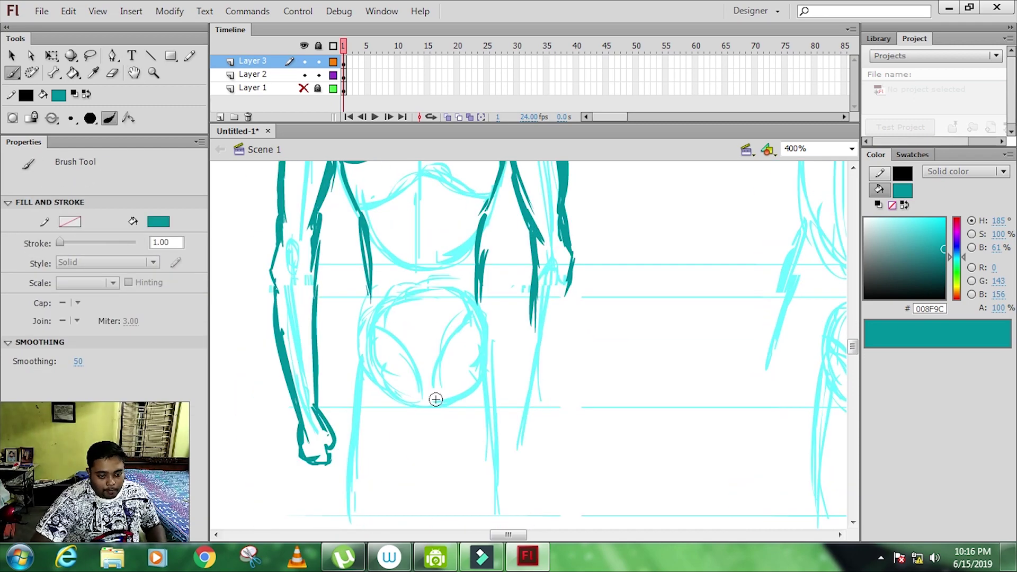
{"action": "left_click_drag", "start_coordinate": [575, 260], "coordinate": [535, 371]}
{"action": "left_click_drag", "start_coordinate": [540, 391], "coordinate": [535, 435]}
{"action": "left_click_drag", "start_coordinate": [371, 294], "coordinate": [345, 471]}
{"action": "left_click_drag", "start_coordinate": [421, 408], "coordinate": [403, 516]}
{"action": "scroll", "coordinate": [420, 403], "scroll_direction": "up", "scroll_amount": 3}
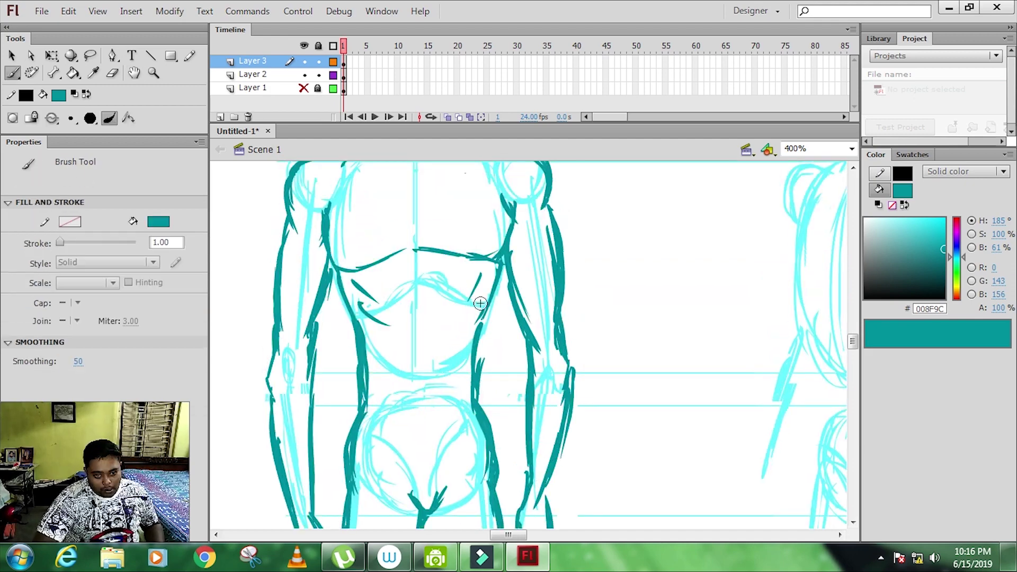
{"action": "scroll", "coordinate": [397, 328], "scroll_direction": "up", "scroll_amount": 3}
Step: Trace the middle figure's face, ear, jaw and head shape in dark teal
{"action": "key", "text": "h"}
{"action": "mouse_move", "coordinate": [794, 217]}
{"action": "left_mouse_down"}
{"action": "mouse_move", "coordinate": [431, 210]}
{"action": "mouse_move", "coordinate": [416, 357]}
{"action": "left_mouse_up"}
{"action": "key", "text": "b"}
{"action": "left_click_drag", "start_coordinate": [416, 284], "coordinate": [477, 271]}
{"action": "left_click_drag", "start_coordinate": [487, 275], "coordinate": [509, 307]}
{"action": "mouse_move", "coordinate": [421, 286]}
{"action": "left_mouse_down"}
{"action": "mouse_move", "coordinate": [456, 370]}
{"action": "mouse_move", "coordinate": [530, 222]}
{"action": "mouse_move", "coordinate": [551, 339]}
{"action": "left_mouse_up"}
{"action": "left_click_drag", "start_coordinate": [408, 313], "coordinate": [493, 252]}
Step: Outline the middle figure's right arm and body in dark teal
{"action": "scroll", "coordinate": [477, 345], "scroll_direction": "down", "scroll_amount": 3}
{"action": "mouse_move", "coordinate": [411, 288]}
{"action": "left_mouse_down"}
{"action": "mouse_move", "coordinate": [492, 249]}
{"action": "mouse_move", "coordinate": [455, 466]}
{"action": "left_mouse_up"}
{"action": "left_click_drag", "start_coordinate": [482, 361], "coordinate": [575, 331]}
{"action": "mouse_move", "coordinate": [586, 265]}
{"action": "left_mouse_down"}
{"action": "mouse_move", "coordinate": [595, 312]}
{"action": "mouse_move", "coordinate": [572, 318]}
{"action": "mouse_move", "coordinate": [533, 463]}
{"action": "left_mouse_up"}
{"action": "scroll", "coordinate": [568, 371], "scroll_direction": "down", "scroll_amount": 3}
{"action": "left_click_drag", "start_coordinate": [582, 206], "coordinate": [546, 296]}
{"action": "left_click_drag", "start_coordinate": [429, 291], "coordinate": [442, 384]}
Step: Finish the middle figure's arm and chest strokes and add its dark teal hair
{"action": "scroll", "coordinate": [548, 300], "scroll_direction": "down", "scroll_amount": 3}
{"action": "left_click_drag", "start_coordinate": [498, 222], "coordinate": [469, 424]}
{"action": "left_click_drag", "start_coordinate": [609, 288], "coordinate": [597, 381]}
{"action": "left_click_drag", "start_coordinate": [524, 336], "coordinate": [558, 279]}
{"action": "scroll", "coordinate": [558, 279], "scroll_direction": "up", "scroll_amount": 3}
{"action": "left_click_drag", "start_coordinate": [506, 257], "coordinate": [445, 503]}
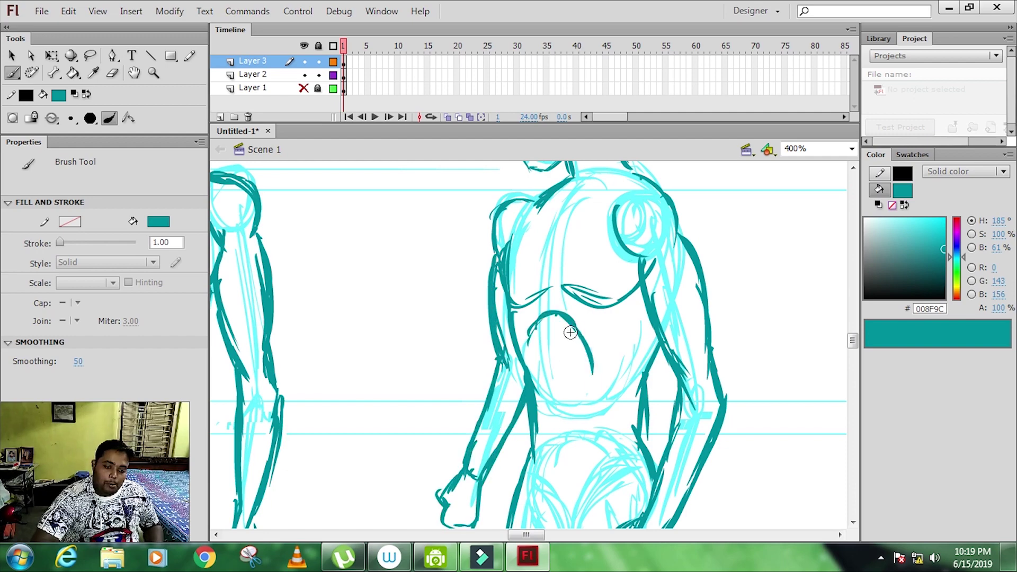
{"action": "left_click_drag", "start_coordinate": [567, 329], "coordinate": [588, 402]}
{"action": "scroll", "coordinate": [530, 344], "scroll_direction": "up", "scroll_amount": 3}
{"action": "key", "text": "ctrl+minus"}
{"action": "left_click_drag", "start_coordinate": [281, 249], "coordinate": [291, 281]}
{"action": "left_click_drag", "start_coordinate": [530, 233], "coordinate": [522, 292]}
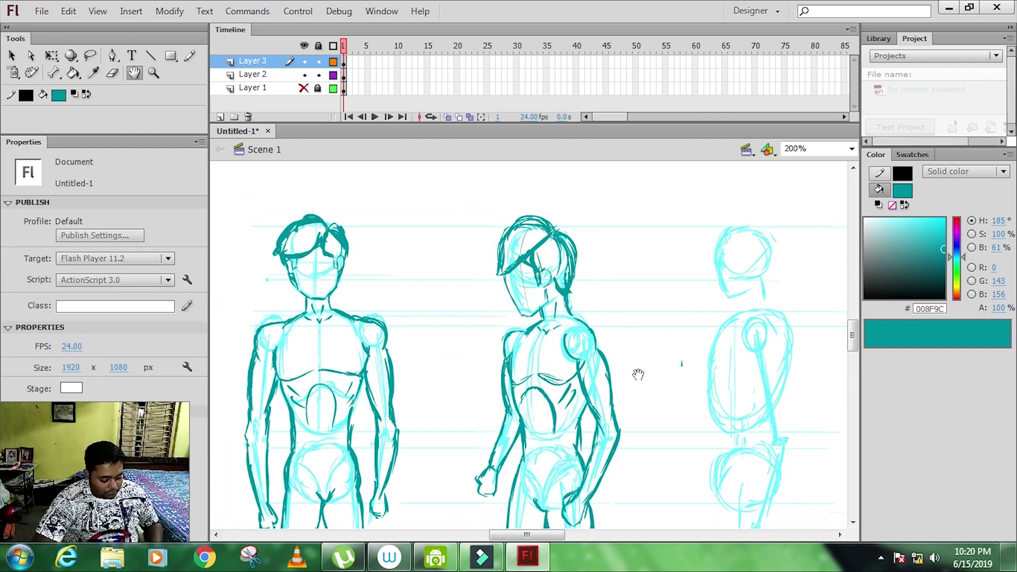
Step: Trace the side-view figure's head, face and hair in dark teal
{"action": "key", "text": "ctrl+equal"}
{"action": "left_click_drag", "start_coordinate": [604, 302], "coordinate": [651, 378]}
{"action": "left_click_drag", "start_coordinate": [684, 262], "coordinate": [657, 392]}
{"action": "mouse_move", "coordinate": [646, 263]}
{"action": "left_mouse_down"}
{"action": "mouse_move", "coordinate": [556, 344]}
{"action": "mouse_move", "coordinate": [593, 418]}
{"action": "left_mouse_up"}
Step: Outline the side-view figure's body and leg in dark teal
{"action": "scroll", "coordinate": [583, 371], "scroll_direction": "down", "scroll_amount": 3}
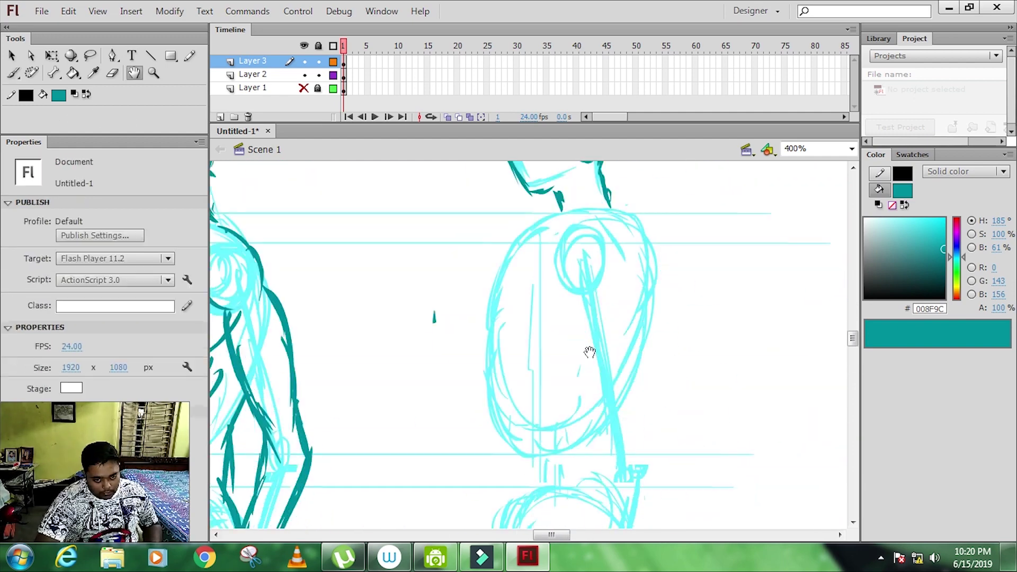
{"action": "left_click_drag", "start_coordinate": [516, 339], "coordinate": [492, 472]}
{"action": "left_click_drag", "start_coordinate": [635, 259], "coordinate": [561, 455]}
{"action": "scroll", "coordinate": [561, 455], "scroll_direction": "down", "scroll_amount": 3}
{"action": "left_click_drag", "start_coordinate": [604, 257], "coordinate": [553, 524]}
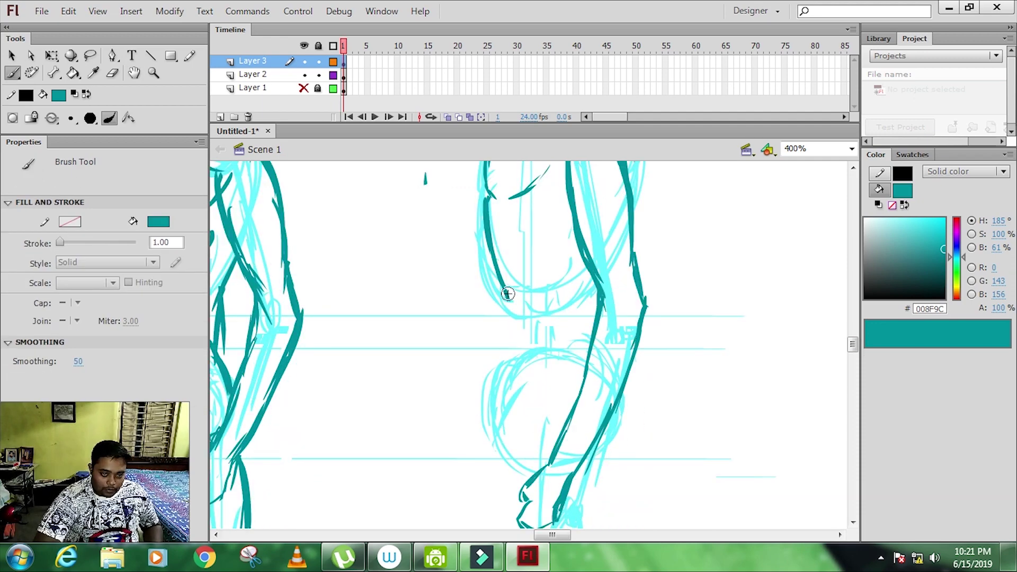
{"action": "left_click_drag", "start_coordinate": [509, 285], "coordinate": [498, 402]}
{"action": "scroll", "coordinate": [529, 318], "scroll_direction": "up", "scroll_amount": 3}
{"action": "left_click_drag", "start_coordinate": [577, 366], "coordinate": [516, 407]}
{"action": "key", "text": "ctrl+minus"}
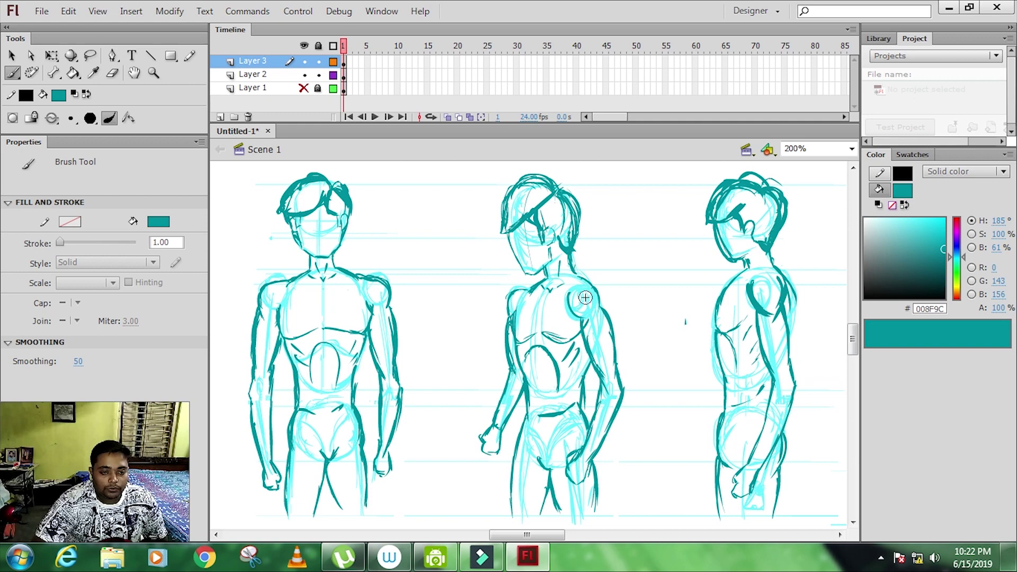
Step: Ink the front figure's hair outline, tuft, ears and jaw in black
{"action": "key", "text": "ctrl+equal"}
{"action": "key", "text": "ctrl+equal"}
{"action": "left_click_drag", "start_coordinate": [294, 323], "coordinate": [486, 200]}
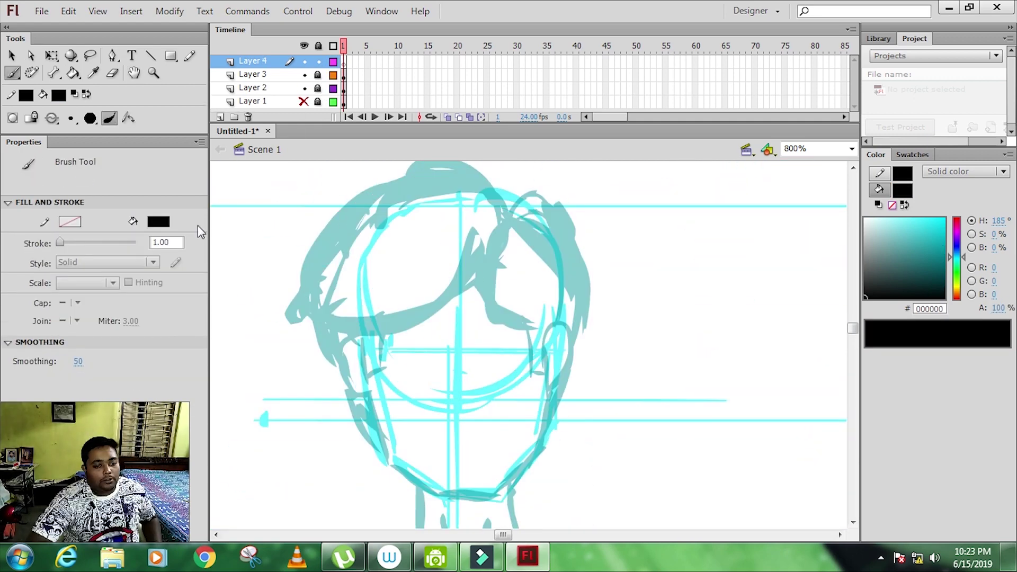
{"action": "left_click_drag", "start_coordinate": [373, 182], "coordinate": [551, 222]}
{"action": "left_click_drag", "start_coordinate": [297, 313], "coordinate": [536, 404]}
{"action": "left_click_drag", "start_coordinate": [360, 339], "coordinate": [365, 394]}
{"action": "left_click_drag", "start_coordinate": [394, 427], "coordinate": [440, 500]}
{"action": "left_click_drag", "start_coordinate": [545, 395], "coordinate": [487, 503]}
Step: Ink the front figure's shoulders, upper arms and chest line in black
{"action": "scroll", "coordinate": [530, 344], "scroll_direction": "down", "scroll_amount": 5}
{"action": "scroll", "coordinate": [529, 344], "scroll_direction": "down", "scroll_amount": 3}
{"action": "left_click_drag", "start_coordinate": [474, 272], "coordinate": [286, 392]}
{"action": "left_click_drag", "start_coordinate": [585, 259], "coordinate": [770, 397]}
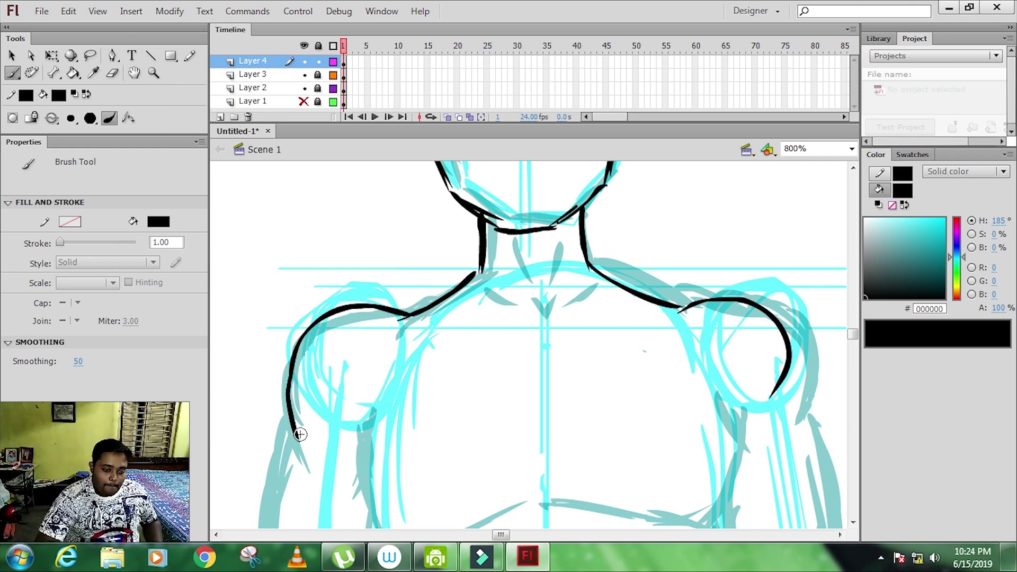
{"action": "scroll", "coordinate": [296, 424], "scroll_direction": "down", "scroll_amount": 3}
{"action": "left_click_drag", "start_coordinate": [260, 255], "coordinate": [239, 487]}
{"action": "left_click_drag", "start_coordinate": [695, 361], "coordinate": [750, 519]}
{"action": "scroll", "coordinate": [742, 477], "scroll_direction": "down", "scroll_amount": 2}
{"action": "left_click_drag", "start_coordinate": [789, 223], "coordinate": [775, 335]}
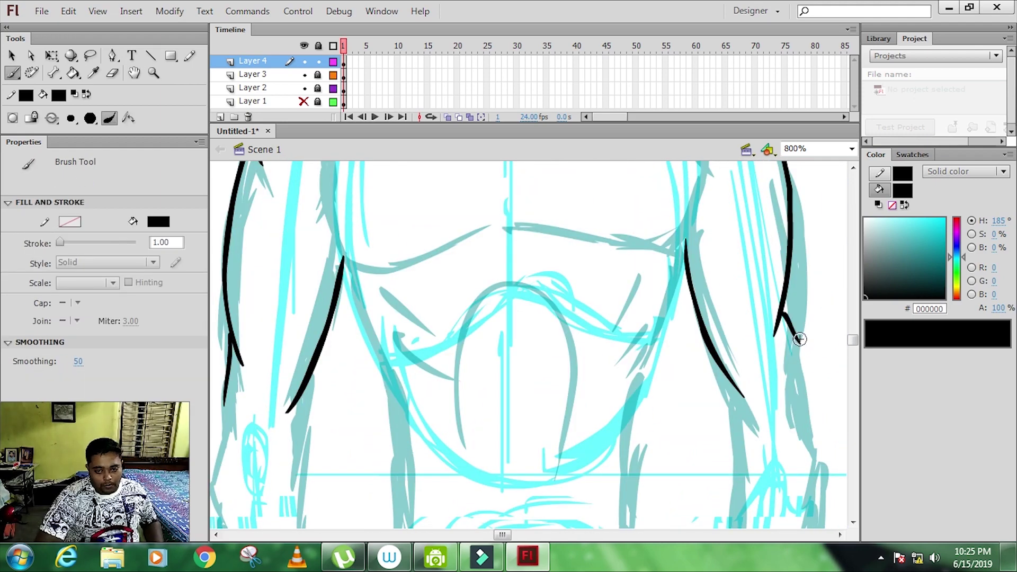
{"action": "scroll", "coordinate": [530, 344], "scroll_direction": "down", "scroll_amount": 3}
{"action": "mouse_move", "coordinate": [297, 252]}
{"action": "left_mouse_down"}
{"action": "mouse_move", "coordinate": [466, 336]}
{"action": "mouse_move", "coordinate": [658, 341]}
{"action": "left_mouse_up"}
Step: Ink the front figure's torso sides and hips in black
{"action": "scroll", "coordinate": [659, 340], "scroll_direction": "down", "scroll_amount": 3}
{"action": "left_click_drag", "start_coordinate": [397, 339], "coordinate": [379, 495]}
{"action": "left_click_drag", "start_coordinate": [683, 220], "coordinate": [627, 477]}
{"action": "scroll", "coordinate": [579, 451], "scroll_direction": "down", "scroll_amount": 3}
{"action": "left_click_drag", "start_coordinate": [389, 268], "coordinate": [379, 456]}
{"action": "left_click_drag", "start_coordinate": [624, 249], "coordinate": [654, 448]}
{"action": "left_click_drag", "start_coordinate": [474, 386], "coordinate": [557, 367]}
{"action": "scroll", "coordinate": [556, 371], "scroll_direction": "down", "scroll_amount": 3}
{"action": "mouse_move", "coordinate": [500, 270]}
{"action": "left_mouse_down"}
{"action": "mouse_move", "coordinate": [484, 339]}
{"action": "mouse_move", "coordinate": [516, 371]}
{"action": "left_mouse_up"}
{"action": "scroll", "coordinate": [450, 286], "scroll_direction": "up", "scroll_amount": 3}
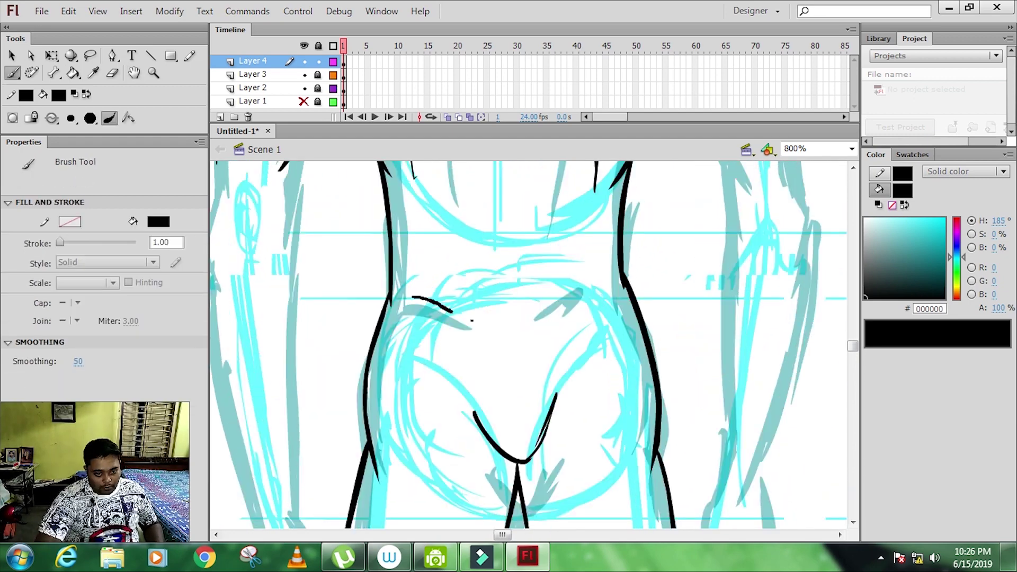
{"action": "scroll", "coordinate": [449, 286], "scroll_direction": "up", "scroll_amount": 5}
Step: Ink the front figure's left and right arm outlines and torso centre line in black
{"action": "key", "text": "ctrl+minus"}
{"action": "left_click_drag", "start_coordinate": [456, 286], "coordinate": [474, 493]}
{"action": "left_click_drag", "start_coordinate": [495, 299], "coordinate": [486, 489]}
{"action": "scroll", "coordinate": [530, 344], "scroll_direction": "right", "scroll_amount": 5}
{"action": "left_click_drag", "start_coordinate": [578, 305], "coordinate": [589, 490]}
{"action": "left_click_drag", "start_coordinate": [540, 295], "coordinate": [569, 527]}
{"action": "left_click_drag", "start_coordinate": [433, 249], "coordinate": [433, 345]}
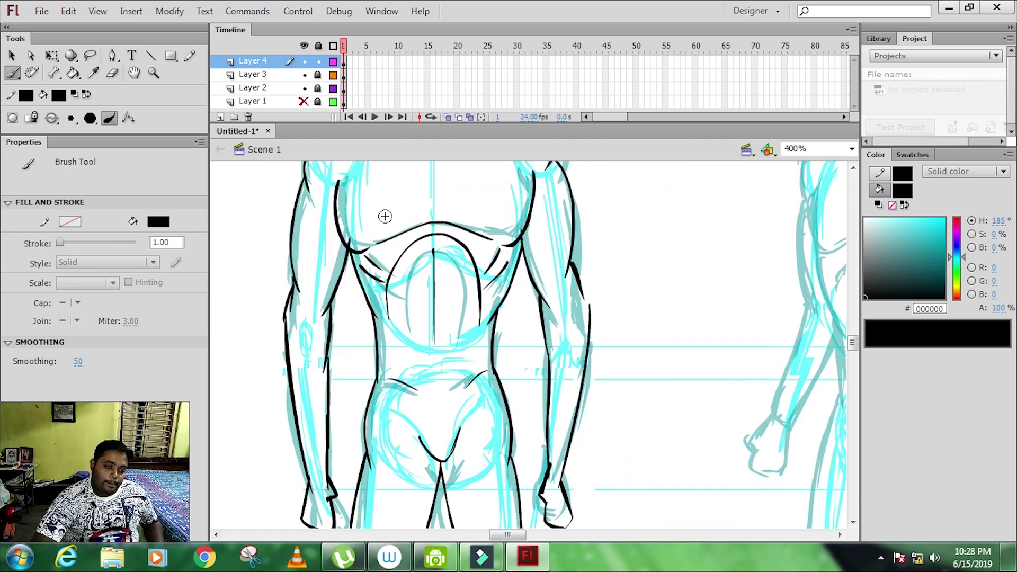
{"action": "scroll", "coordinate": [636, 340], "scroll_direction": "up", "scroll_amount": 5}
Step: Begin inking another figure's head outline in black
{"action": "key", "text": "ctrl+equal"}
{"action": "left_click_drag", "start_coordinate": [598, 273], "coordinate": [625, 198]}
{"action": "left_click_drag", "start_coordinate": [545, 350], "coordinate": [583, 443]}
{"action": "left_click_drag", "start_coordinate": [582, 439], "coordinate": [599, 445]}
{"action": "left_click_drag", "start_coordinate": [635, 421], "coordinate": [713, 485]}
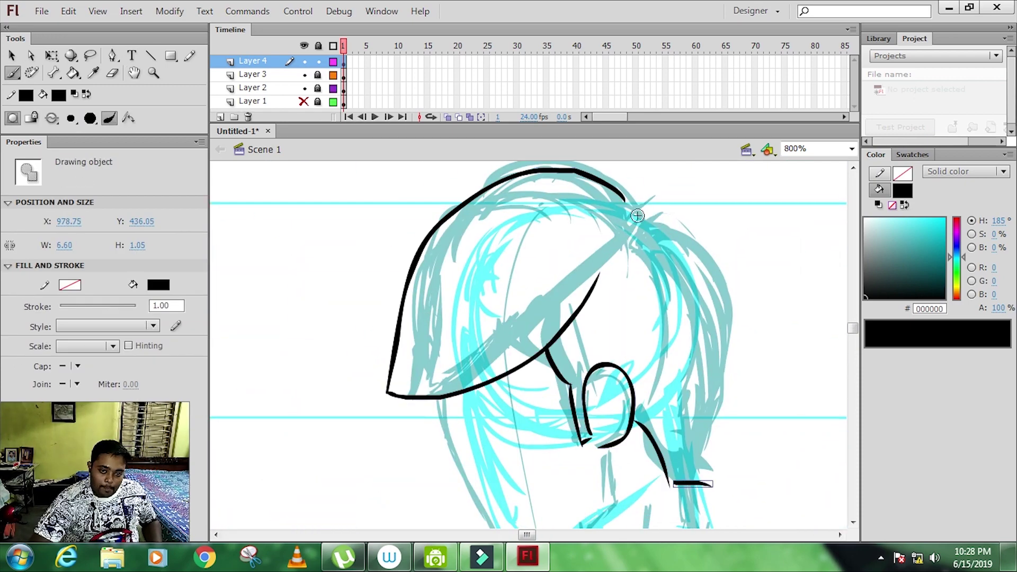
Step: Ink black Brush outlines over the three-quarter figure's upper teal sketch on Layer 4
{"action": "left_click_drag", "start_coordinate": [637, 215], "coordinate": [712, 480]}
{"action": "scroll", "coordinate": [689, 371], "scroll_direction": "down", "scroll_amount": 3}
{"action": "left_click_drag", "start_coordinate": [553, 267], "coordinate": [360, 432]}
{"action": "left_click_drag", "start_coordinate": [657, 347], "coordinate": [620, 447]}
{"action": "scroll", "coordinate": [636, 397], "scroll_direction": "down", "scroll_amount": 3}
{"action": "left_click_drag", "start_coordinate": [689, 281], "coordinate": [747, 397]}
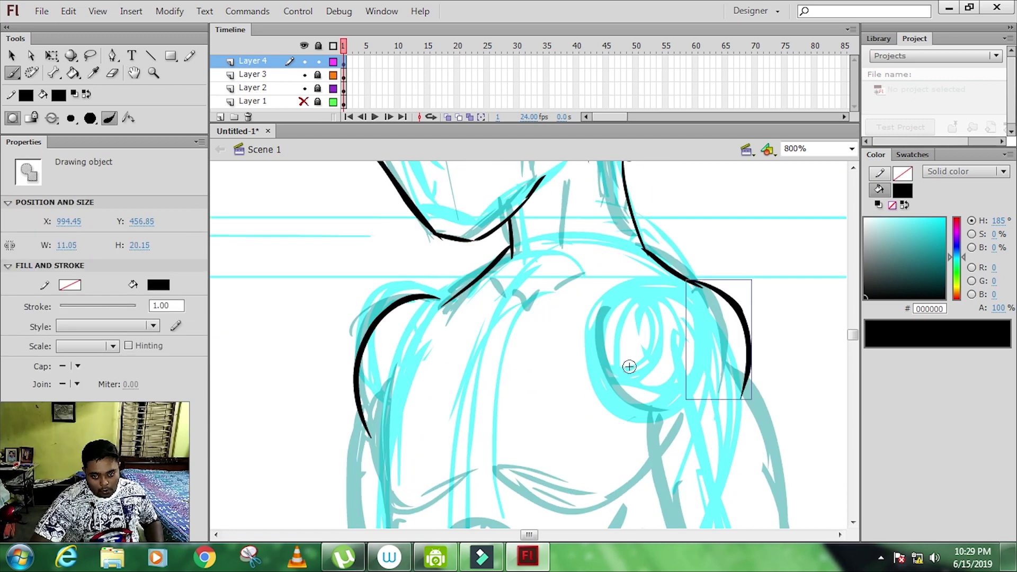
{"action": "scroll", "coordinate": [629, 366], "scroll_direction": "down", "scroll_amount": 3}
{"action": "left_click_drag", "start_coordinate": [384, 302], "coordinate": [699, 217]}
{"action": "scroll", "coordinate": [529, 344], "scroll_direction": "down", "scroll_amount": 2}
{"action": "left_click_drag", "start_coordinate": [604, 227], "coordinate": [683, 442]}
{"action": "left_click_drag", "start_coordinate": [704, 196], "coordinate": [781, 437]}
{"action": "left_click_drag", "start_coordinate": [312, 218], "coordinate": [326, 450]}
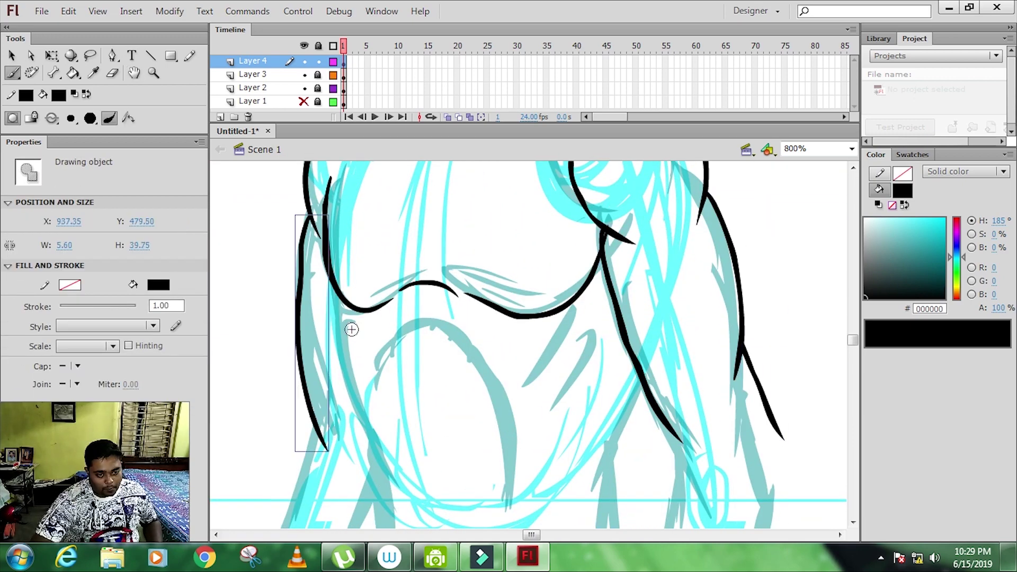
Step: Ink the three-quarter figure's arm, torso side, hip and lower outlines in black
{"action": "left_click_drag", "start_coordinate": [382, 286], "coordinate": [317, 476]}
{"action": "scroll", "coordinate": [351, 330], "scroll_direction": "down", "scroll_amount": 3}
{"action": "left_click_drag", "start_coordinate": [643, 238], "coordinate": [763, 513]}
{"action": "scroll", "coordinate": [635, 345], "scroll_direction": "down", "scroll_amount": 3}
{"action": "left_click_drag", "start_coordinate": [678, 249], "coordinate": [533, 495]}
{"action": "scroll", "coordinate": [530, 344], "scroll_direction": "down", "scroll_amount": 2}
{"action": "left_click_drag", "start_coordinate": [511, 389], "coordinate": [493, 527]}
{"action": "left_click_drag", "start_coordinate": [622, 339], "coordinate": [709, 400]}
{"action": "scroll", "coordinate": [662, 371], "scroll_direction": "down", "scroll_amount": 3}
{"action": "left_click_drag", "start_coordinate": [715, 331], "coordinate": [739, 408]}
{"action": "left_click_drag", "start_coordinate": [638, 430], "coordinate": [638, 314]}
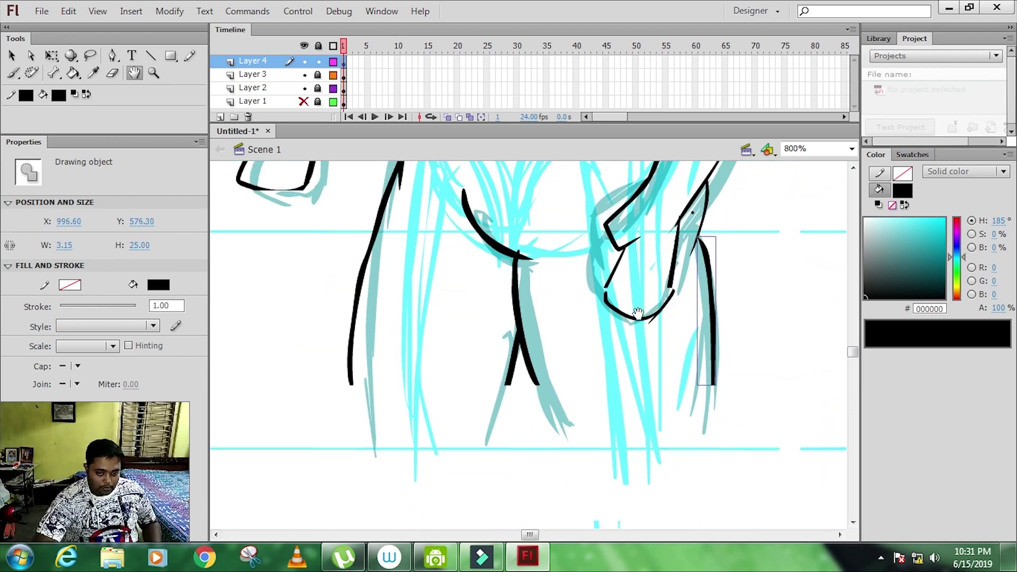
{"action": "scroll", "coordinate": [638, 313], "scroll_direction": "up", "scroll_amount": 3}
{"action": "key", "text": "b"}
{"action": "scroll", "coordinate": [530, 344], "scroll_direction": "up", "scroll_amount": 5}
{"action": "scroll", "coordinate": [529, 344], "scroll_direction": "up", "scroll_amount": 5}
{"action": "left_click_drag", "start_coordinate": [574, 268], "coordinate": [555, 344]}
{"action": "left_click_drag", "start_coordinate": [490, 495], "coordinate": [521, 400]}
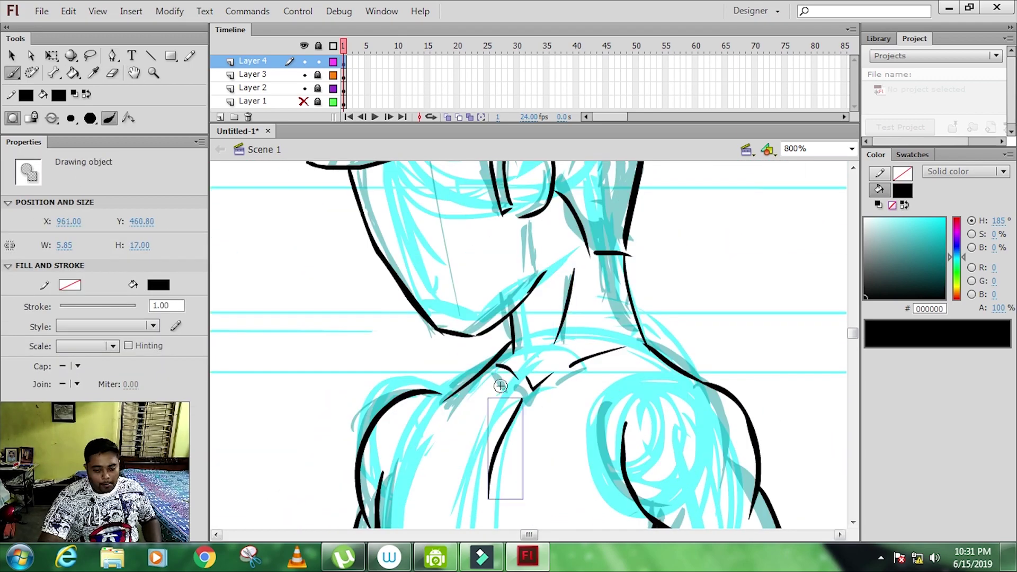
{"action": "scroll", "coordinate": [500, 386], "scroll_direction": "up", "scroll_amount": 10}
{"action": "scroll", "coordinate": [582, 264], "scroll_direction": "up", "scroll_amount": 3}
Step: Outline the side-view figure's head, face, jaw and body in black
{"action": "mouse_move", "coordinate": [364, 365]}
{"action": "left_mouse_down"}
{"action": "mouse_move", "coordinate": [598, 217]}
{"action": "mouse_move", "coordinate": [627, 442]}
{"action": "left_mouse_up"}
{"action": "left_click_drag", "start_coordinate": [365, 365], "coordinate": [516, 291]}
{"action": "left_click_drag", "start_coordinate": [371, 297], "coordinate": [511, 463]}
{"action": "scroll", "coordinate": [397, 234], "scroll_direction": "down", "scroll_amount": 3}
{"action": "left_click_drag", "start_coordinate": [397, 234], "coordinate": [488, 370]}
{"action": "left_click_drag", "start_coordinate": [551, 333], "coordinate": [572, 408]}
{"action": "scroll", "coordinate": [519, 318], "scroll_direction": "down", "scroll_amount": 3}
{"action": "left_click_drag", "start_coordinate": [474, 281], "coordinate": [533, 416]}
{"action": "left_click_drag", "start_coordinate": [593, 262], "coordinate": [628, 402]}
{"action": "left_click_drag", "start_coordinate": [440, 238], "coordinate": [331, 484]}
{"action": "scroll", "coordinate": [524, 324], "scroll_direction": "down", "scroll_amount": 5}
{"action": "left_click_drag", "start_coordinate": [461, 204], "coordinate": [532, 479]}
{"action": "left_click_drag", "start_coordinate": [626, 476], "coordinate": [612, 424]}
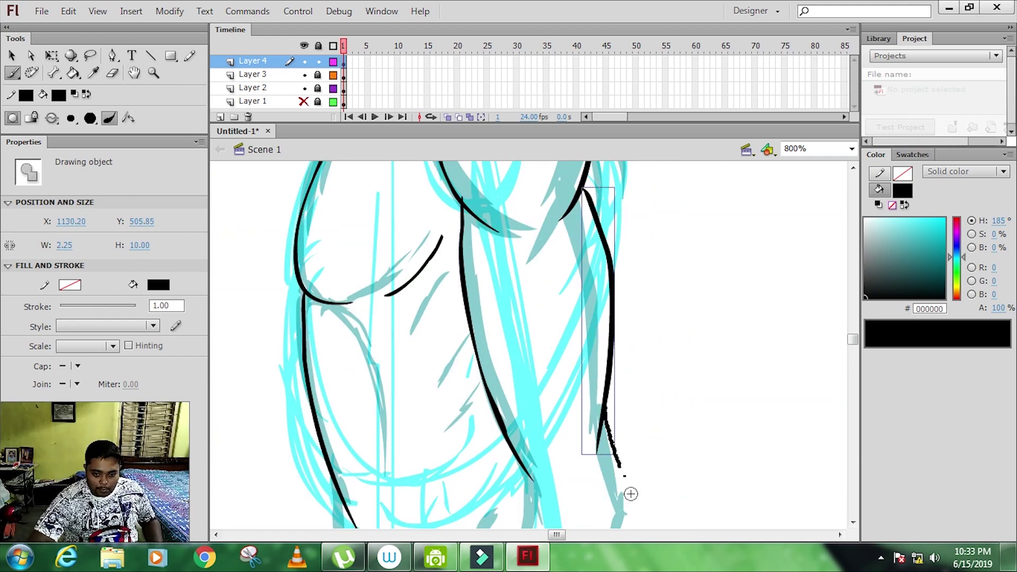
{"action": "scroll", "coordinate": [613, 423], "scroll_direction": "down", "scroll_amount": 3}
Step: Ink the side figure's lower arm, fist and a torso stroke, then view all three figures
{"action": "left_click_drag", "start_coordinate": [625, 164], "coordinate": [540, 440]}
{"action": "scroll", "coordinate": [524, 344], "scroll_direction": "up", "scroll_amount": 3}
{"action": "left_click_drag", "start_coordinate": [474, 315], "coordinate": [434, 399]}
{"action": "left_click_drag", "start_coordinate": [434, 400], "coordinate": [498, 478]}
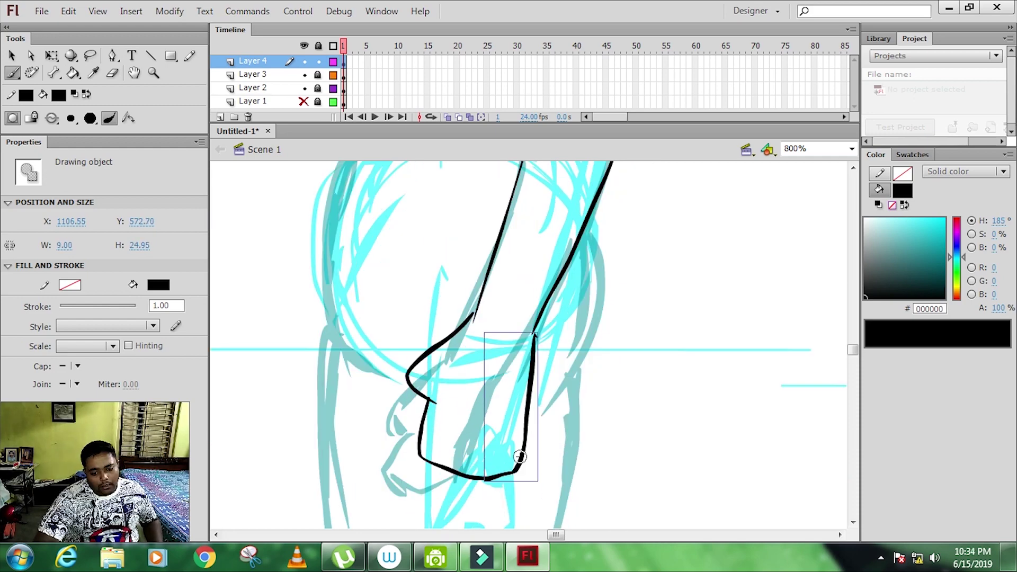
{"action": "scroll", "coordinate": [508, 318], "scroll_direction": "down", "scroll_amount": 1}
{"action": "left_click_drag", "start_coordinate": [484, 211], "coordinate": [474, 312]}
{"action": "scroll", "coordinate": [511, 286], "scroll_direction": "down", "scroll_amount": 1}
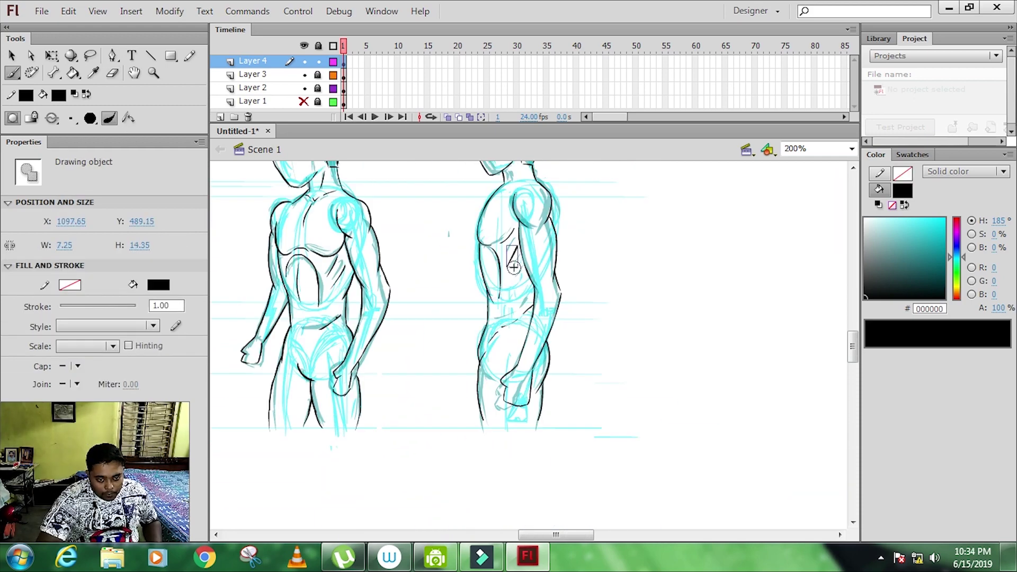
{"action": "left_click_drag", "start_coordinate": [370, 212], "coordinate": [546, 281]}
{"action": "left_click_drag", "start_coordinate": [528, 92], "coordinate": [581, 145]}
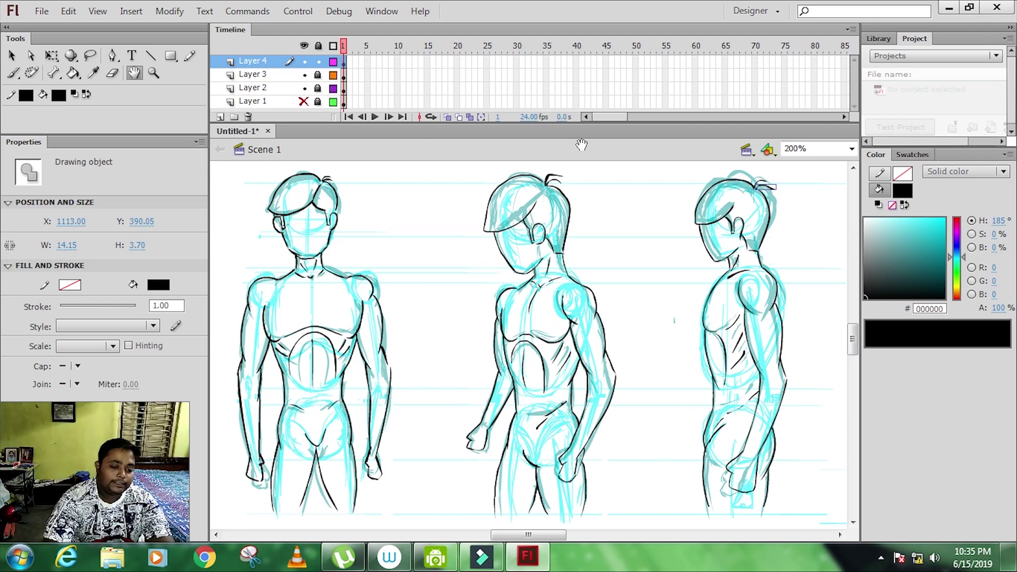
Step: Hide Layers 3 and 2 and set the fill colour to pure red FF0000
{"action": "left_click", "coordinate": [304, 74]}
{"action": "left_click", "coordinate": [304, 88]}
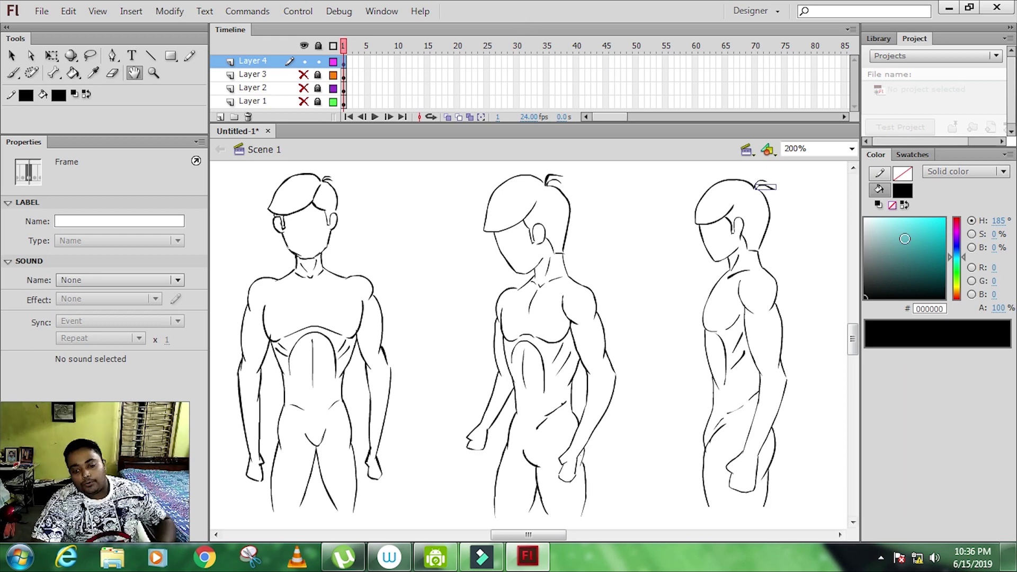
{"action": "left_click_drag", "start_coordinate": [957, 244], "coordinate": [956, 218]}
{"action": "left_click", "coordinate": [945, 219]}
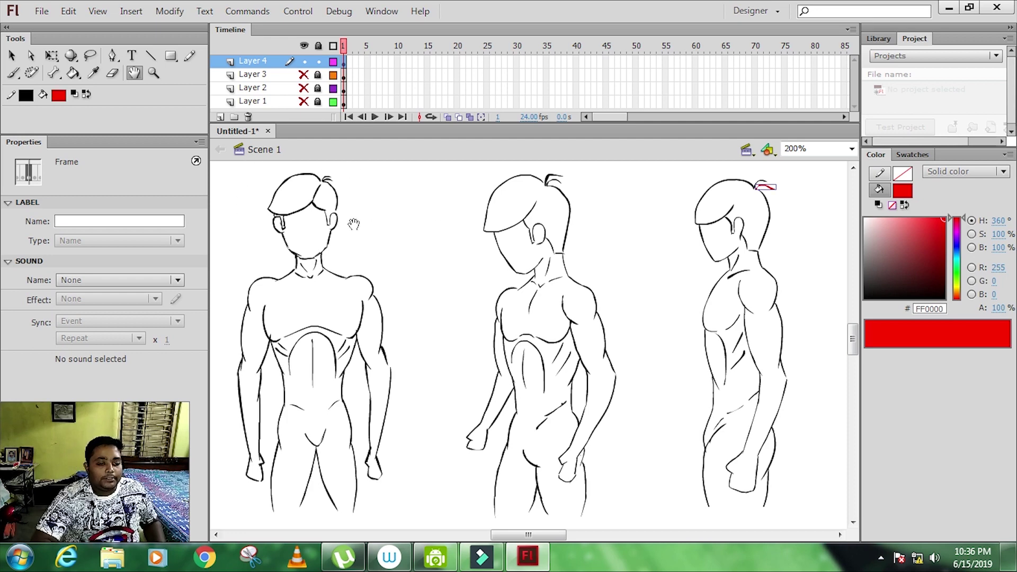
Step: On a new layer, brush red chest and pelvis ovals over the front figure
{"action": "key", "text": "b"}
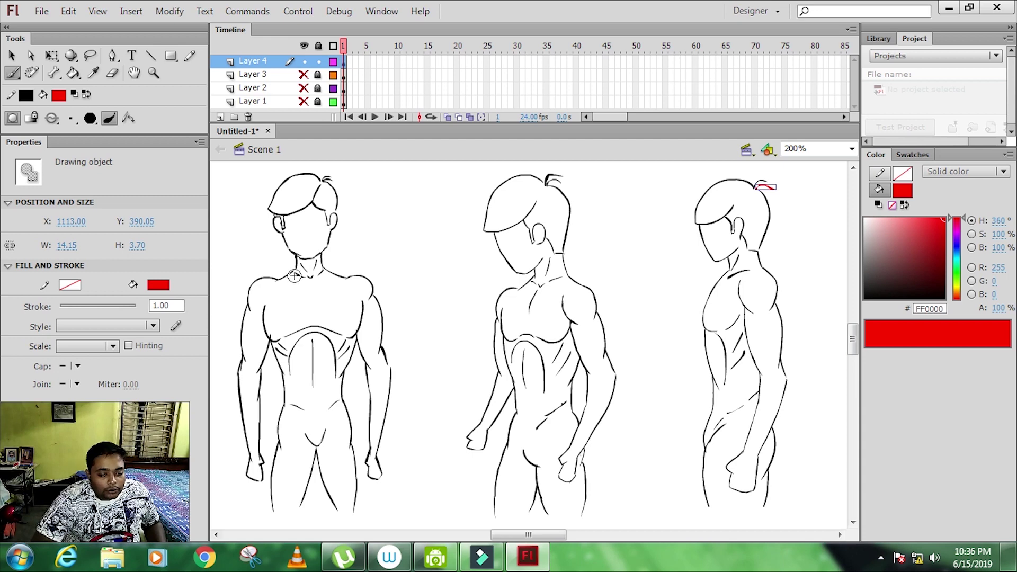
{"action": "left_click", "coordinate": [221, 117]}
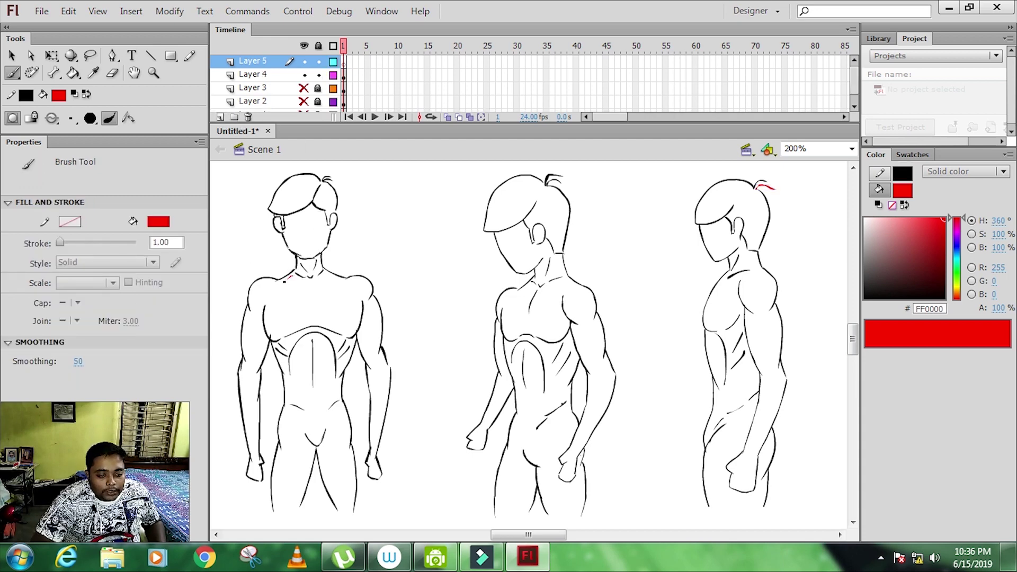
{"action": "left_click_drag", "start_coordinate": [280, 358], "coordinate": [305, 381]}
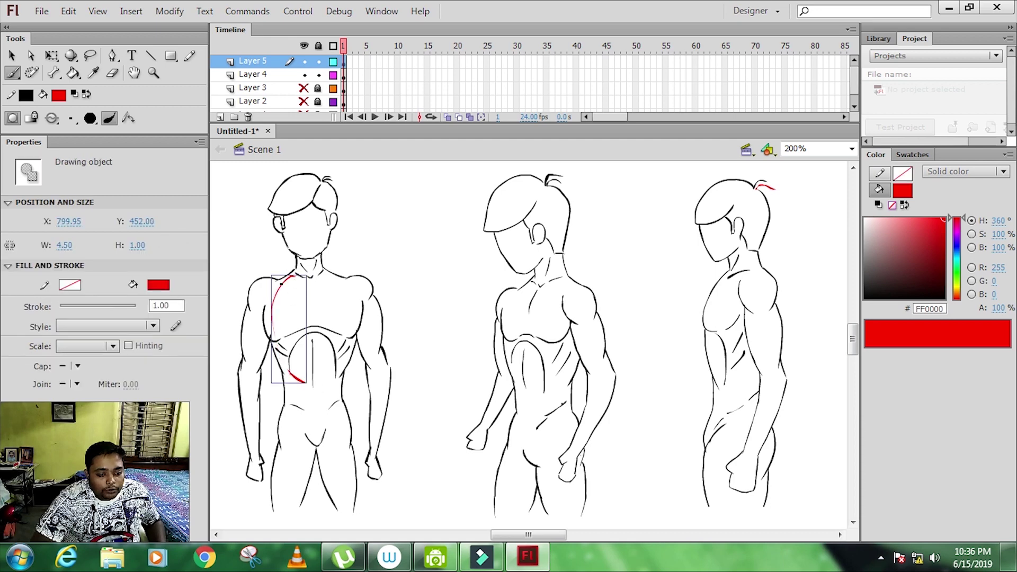
{"action": "left_click_drag", "start_coordinate": [325, 270], "coordinate": [352, 327]}
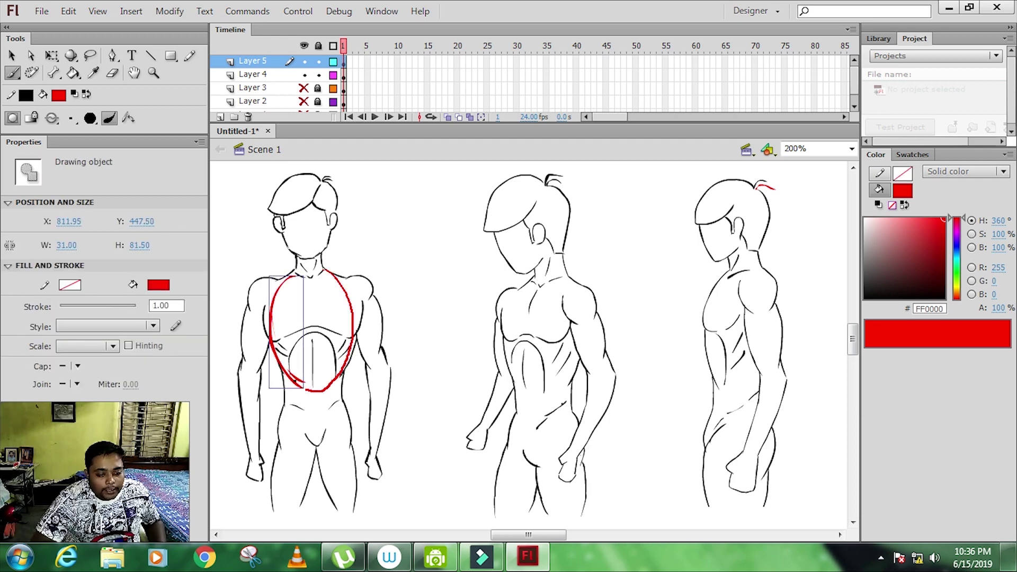
{"action": "left_click_drag", "start_coordinate": [286, 278], "coordinate": [329, 274]}
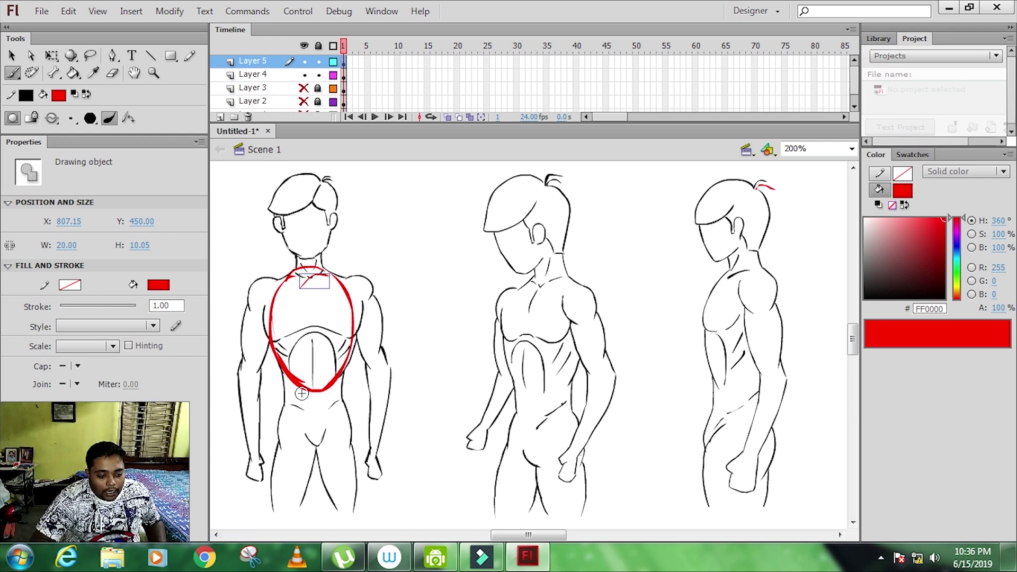
{"action": "left_click_drag", "start_coordinate": [281, 432], "coordinate": [316, 393]}
{"action": "left_click", "coordinate": [294, 410]}
{"action": "left_click_drag", "start_coordinate": [335, 401], "coordinate": [339, 452]}
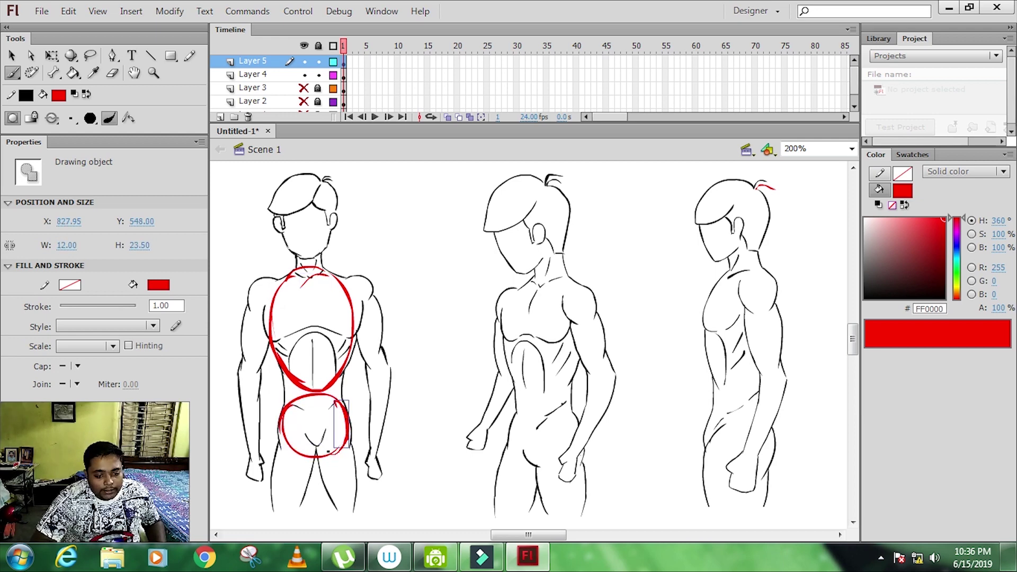
{"action": "mouse_move", "coordinate": [281, 411]}
{"action": "left_mouse_down"}
{"action": "mouse_move", "coordinate": [296, 453]}
{"action": "mouse_move", "coordinate": [324, 456]}
{"action": "mouse_move", "coordinate": [343, 439]}
{"action": "left_mouse_up"}
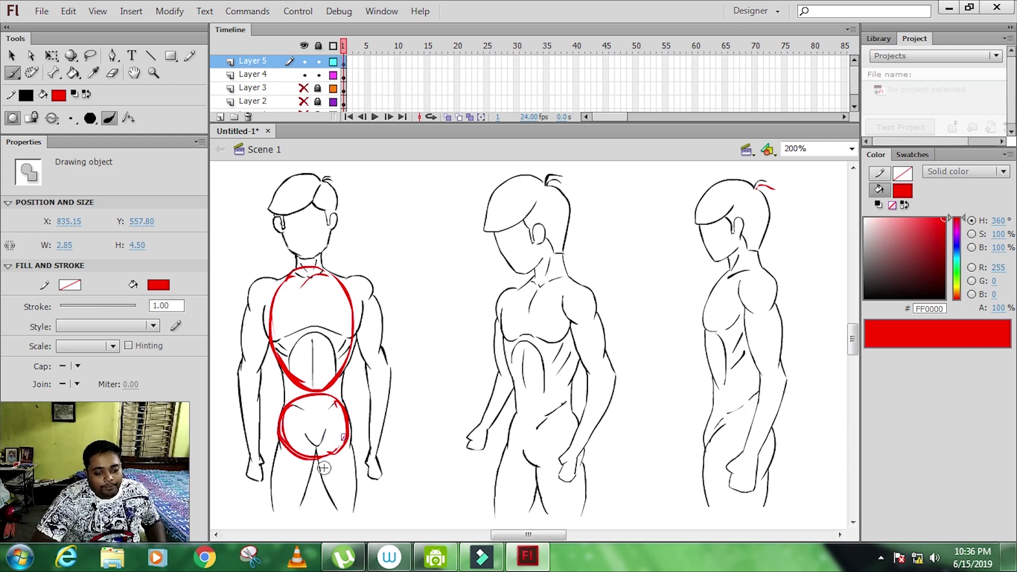
{"action": "left_click_drag", "start_coordinate": [268, 305], "coordinate": [291, 373]}
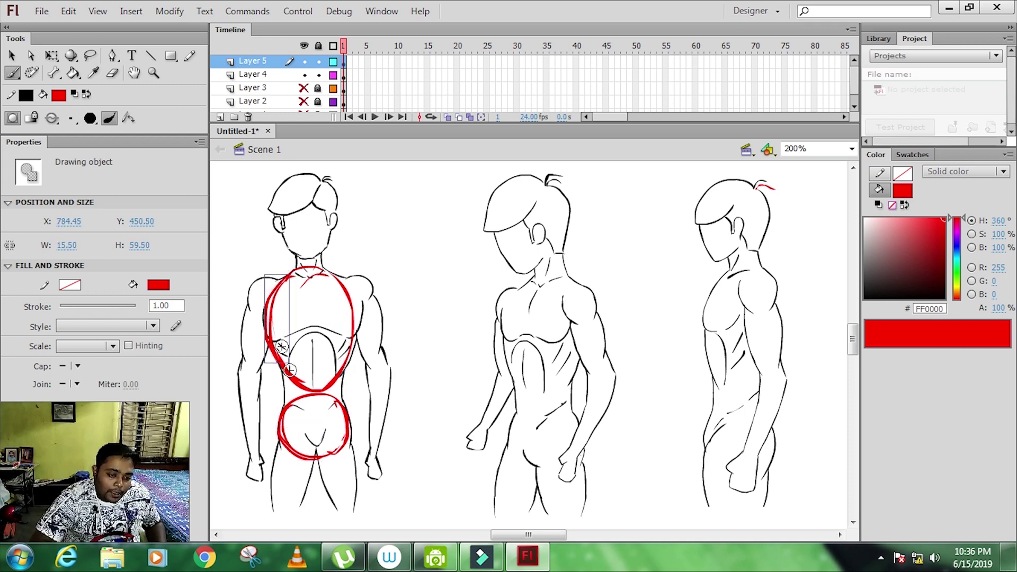
{"action": "left_click_drag", "start_coordinate": [344, 280], "coordinate": [351, 341]}
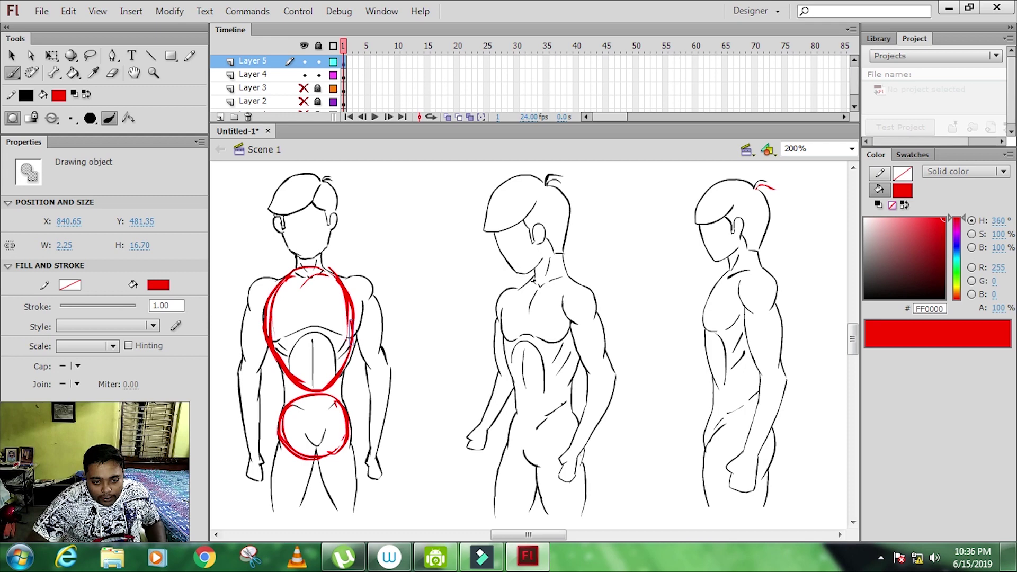
Step: Draw red torso and hip ovals on the middle and side figures, undoing one stray stroke
{"action": "left_click_drag", "start_coordinate": [555, 394], "coordinate": [578, 352]}
{"action": "left_click_drag", "start_coordinate": [522, 386], "coordinate": [551, 393]}
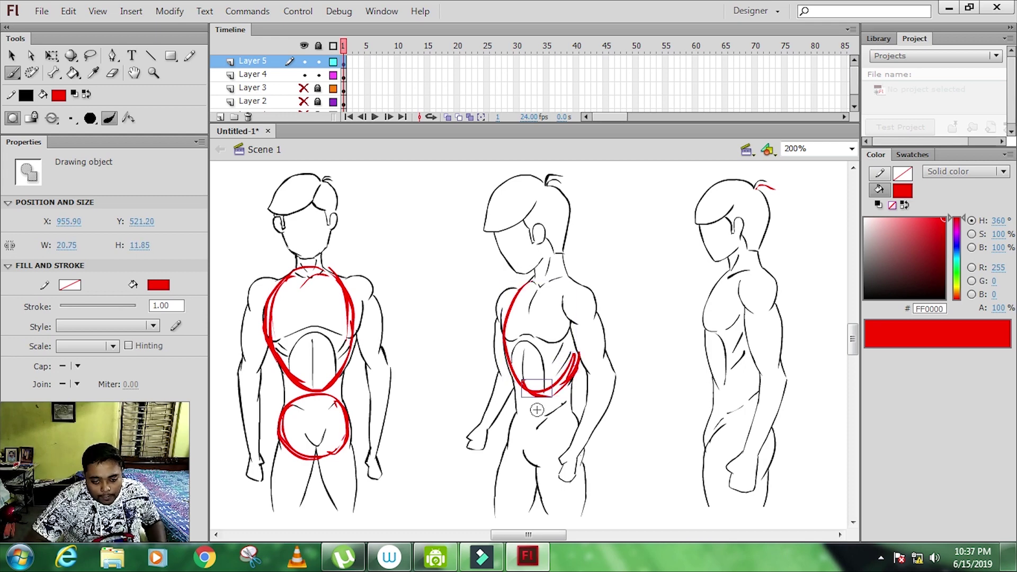
{"action": "mouse_move", "coordinate": [540, 463]}
{"action": "left_mouse_down"}
{"action": "mouse_move", "coordinate": [564, 413]}
{"action": "mouse_move", "coordinate": [572, 466]}
{"action": "left_mouse_up"}
{"action": "mouse_move", "coordinate": [516, 408]}
{"action": "left_mouse_down"}
{"action": "mouse_move", "coordinate": [566, 418]}
{"action": "mouse_move", "coordinate": [562, 406]}
{"action": "mouse_move", "coordinate": [574, 450]}
{"action": "left_mouse_up"}
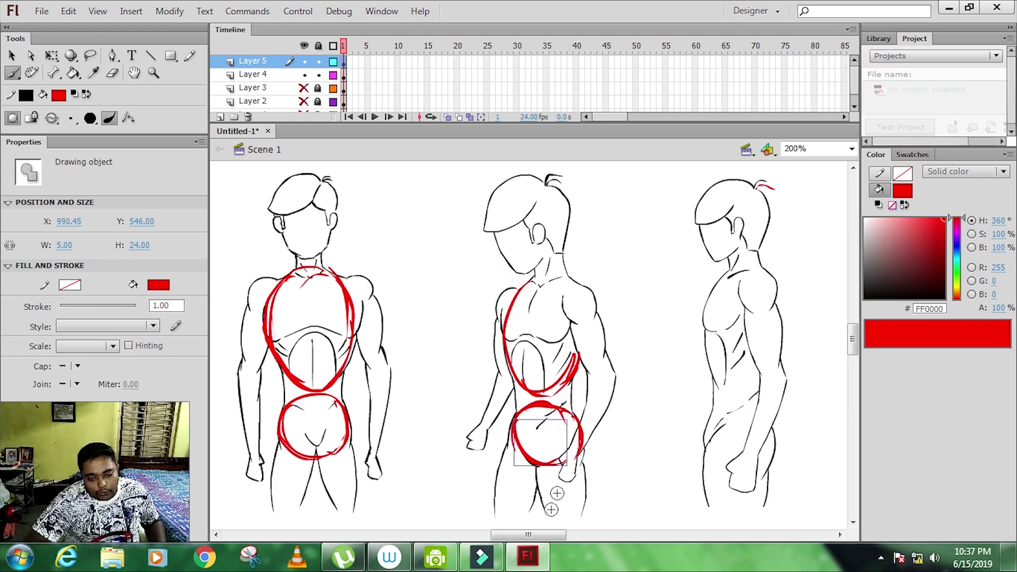
{"action": "left_click_drag", "start_coordinate": [531, 280], "coordinate": [577, 373]}
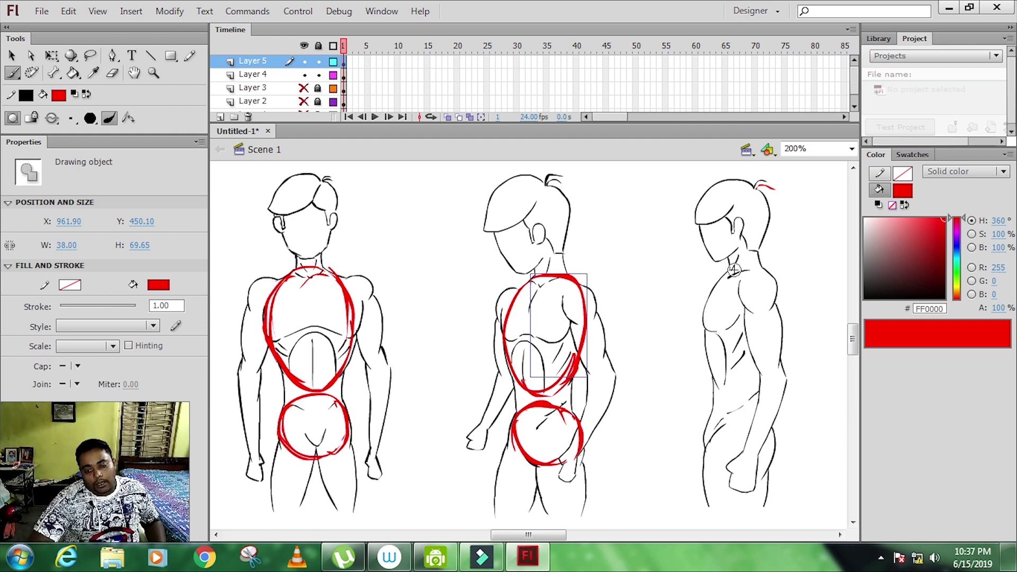
{"action": "mouse_move", "coordinate": [760, 367]}
{"action": "left_mouse_down"}
{"action": "mouse_move", "coordinate": [749, 267]}
{"action": "mouse_move", "coordinate": [741, 397]}
{"action": "left_mouse_up"}
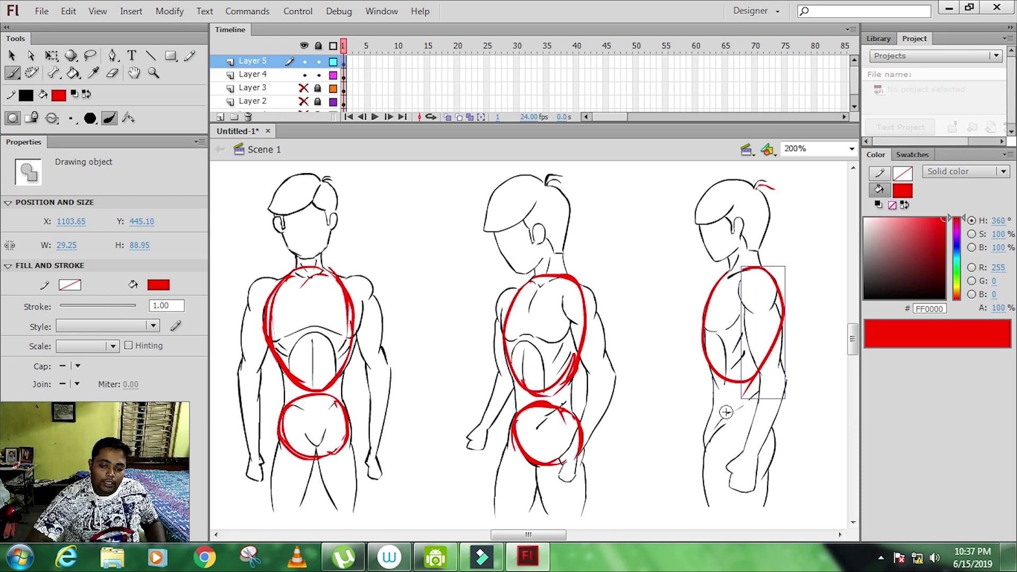
{"action": "left_click_drag", "start_coordinate": [700, 447], "coordinate": [730, 404]}
{"action": "left_click_drag", "start_coordinate": [245, 312], "coordinate": [250, 380]}
{"action": "key", "text": "ctrl+z"}
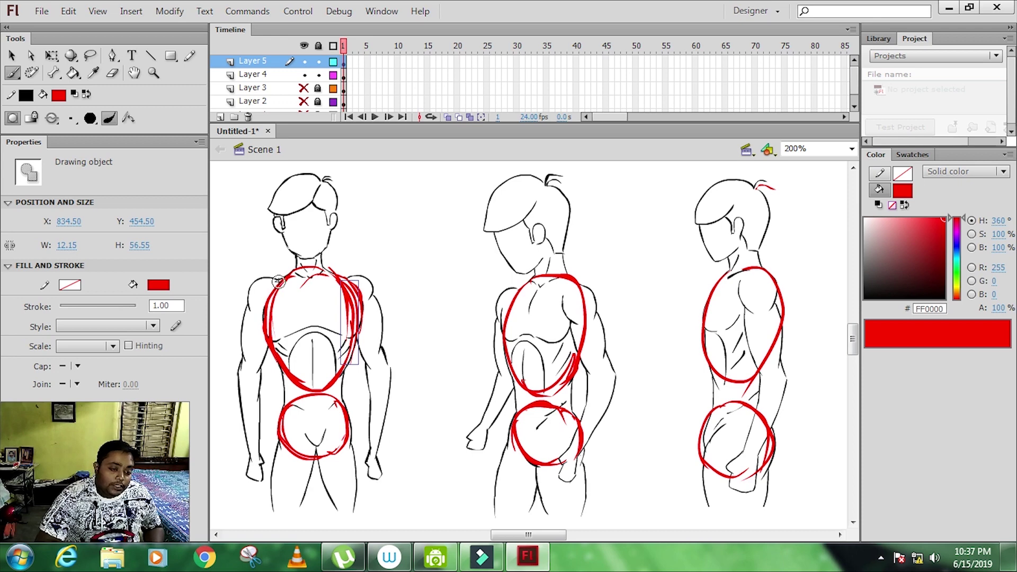
Step: Brush red shoulder and upper-arm guides on the front figure, redoing miscast strokes
{"action": "mouse_move", "coordinate": [275, 281]}
{"action": "left_mouse_down"}
{"action": "mouse_move", "coordinate": [245, 314]}
{"action": "mouse_move", "coordinate": [246, 374]}
{"action": "left_mouse_up"}
{"action": "key", "text": "ctrl+z"}
{"action": "mouse_move", "coordinate": [245, 304]}
{"action": "left_mouse_down"}
{"action": "mouse_move", "coordinate": [241, 370]}
{"action": "mouse_move", "coordinate": [258, 439]}
{"action": "left_mouse_up"}
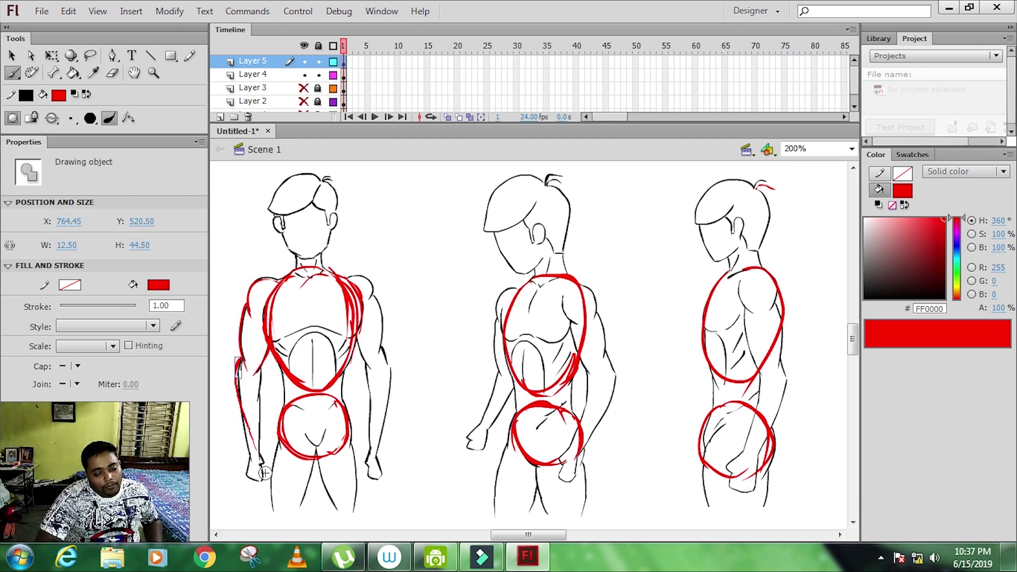
{"action": "left_click_drag", "start_coordinate": [260, 370], "coordinate": [266, 449]}
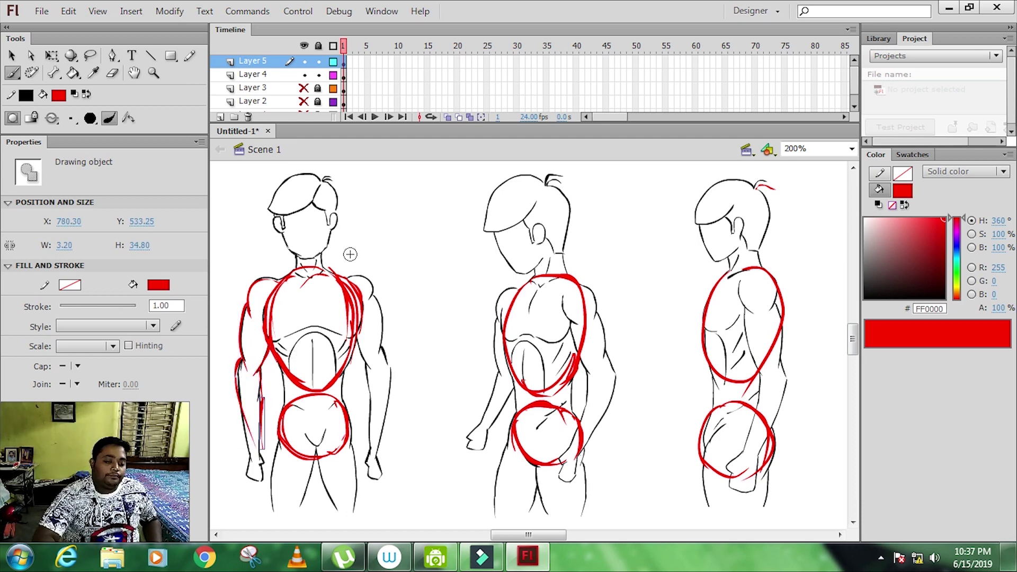
{"action": "key", "text": "ctrl+z"}
{"action": "key", "text": "ctrl+z"}
{"action": "key", "text": "ctrl+z"}
{"action": "left_click_drag", "start_coordinate": [371, 289], "coordinate": [388, 370]}
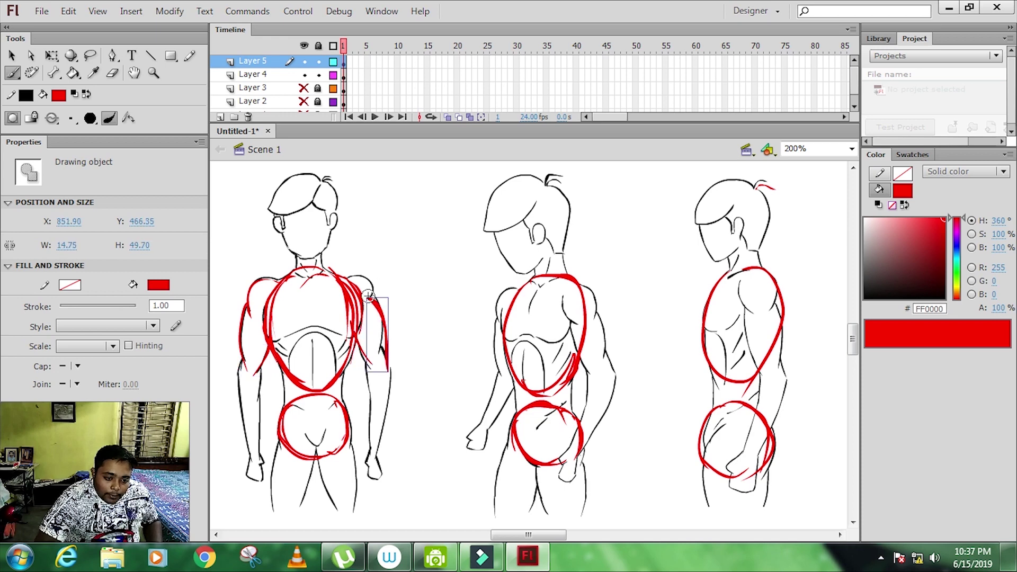
{"action": "mouse_move", "coordinate": [349, 277]}
{"action": "left_mouse_down"}
{"action": "mouse_move", "coordinate": [380, 330]}
{"action": "mouse_move", "coordinate": [395, 390]}
{"action": "left_mouse_up"}
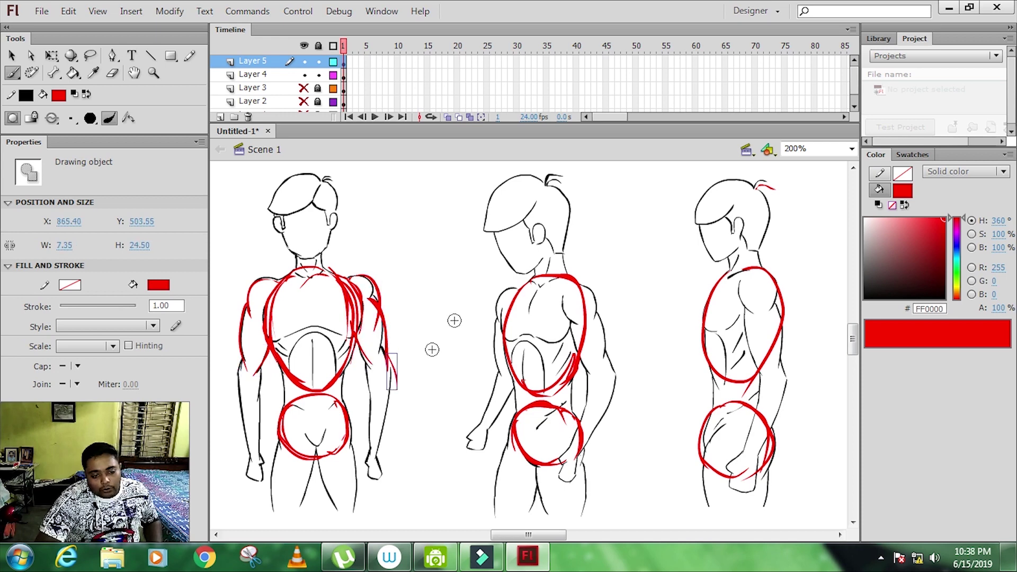
Step: Add red shoulder and arm guides to the middle and side figures, then start a teal head and spine on a new canvas
{"action": "mouse_move", "coordinate": [517, 289]}
{"action": "left_mouse_down"}
{"action": "mouse_move", "coordinate": [494, 339]}
{"action": "mouse_move", "coordinate": [499, 374]}
{"action": "left_mouse_up"}
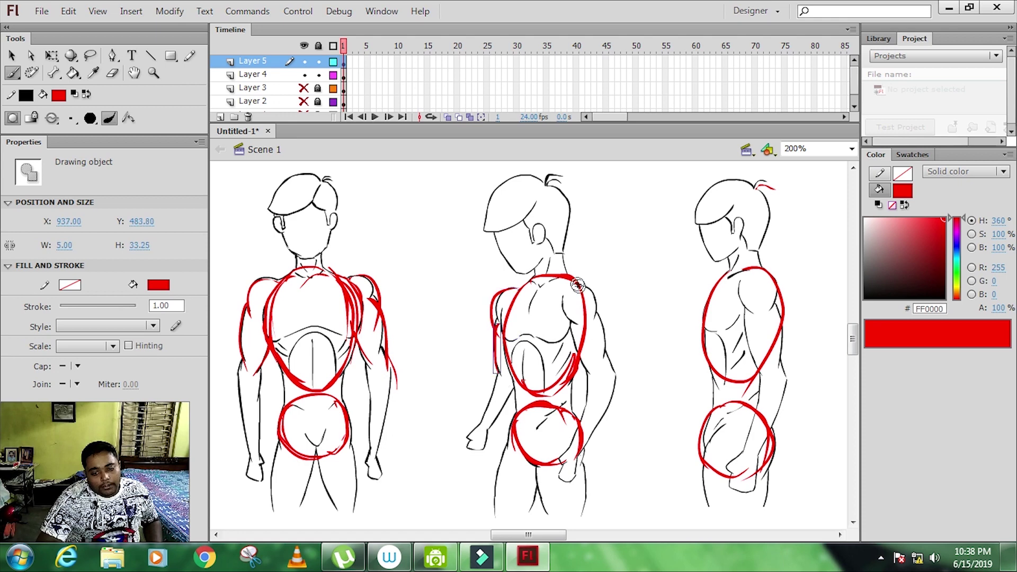
{"action": "mouse_move", "coordinate": [580, 285]}
{"action": "left_mouse_down"}
{"action": "mouse_move", "coordinate": [599, 330]}
{"action": "mouse_move", "coordinate": [583, 371]}
{"action": "left_mouse_up"}
{"action": "left_click_drag", "start_coordinate": [600, 317], "coordinate": [616, 373]}
{"action": "mouse_move", "coordinate": [596, 305]}
{"action": "left_mouse_down"}
{"action": "mouse_move", "coordinate": [613, 392]}
{"action": "mouse_move", "coordinate": [579, 429]}
{"action": "left_mouse_up"}
{"action": "mouse_move", "coordinate": [739, 273]}
{"action": "left_mouse_down"}
{"action": "mouse_move", "coordinate": [744, 313]}
{"action": "mouse_move", "coordinate": [770, 321]}
{"action": "mouse_move", "coordinate": [763, 379]}
{"action": "left_mouse_up"}
{"action": "left_click_drag", "start_coordinate": [778, 307], "coordinate": [783, 371]}
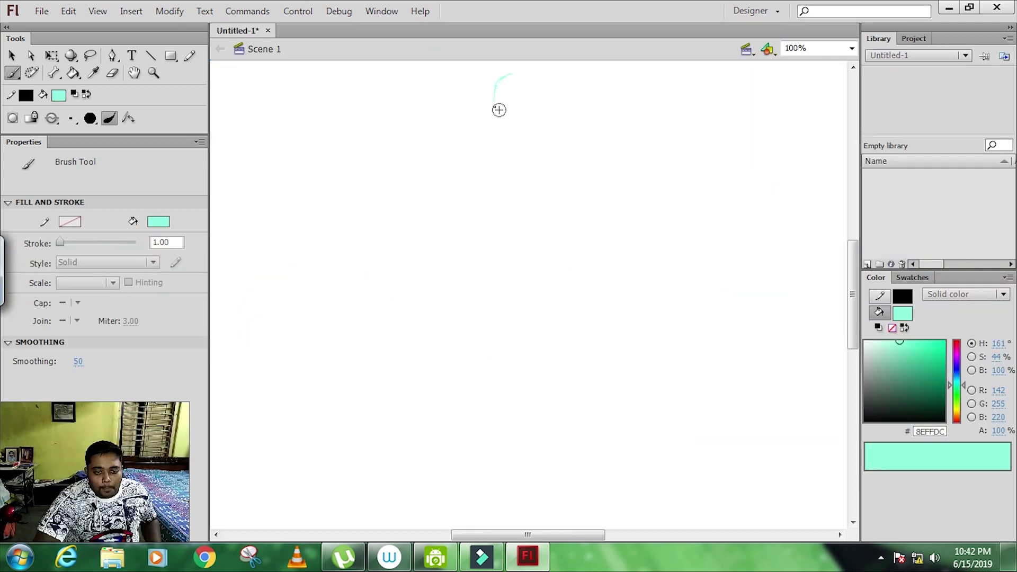
{"action": "left_click_drag", "start_coordinate": [499, 106], "coordinate": [507, 145]}
{"action": "mouse_move", "coordinate": [535, 80]}
{"action": "left_mouse_down"}
{"action": "mouse_move", "coordinate": [528, 316]}
{"action": "mouse_move", "coordinate": [495, 224]}
{"action": "mouse_move", "coordinate": [492, 179]}
{"action": "mouse_move", "coordinate": [574, 158]}
{"action": "mouse_move", "coordinate": [490, 317]}
{"action": "mouse_move", "coordinate": [560, 300]}
{"action": "mouse_move", "coordinate": [472, 245]}
{"action": "mouse_move", "coordinate": [540, 175]}
{"action": "left_mouse_up"}
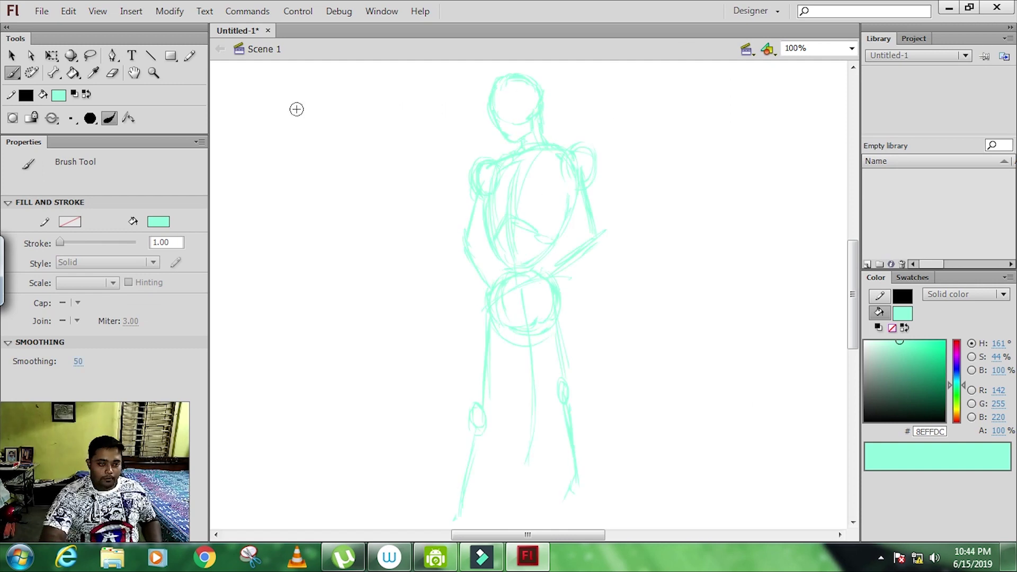
Step: Zoom to 200% and ink the head, jaw, neck, shoulders and arms in dark teal
{"action": "key", "text": "ctrl+equal"}
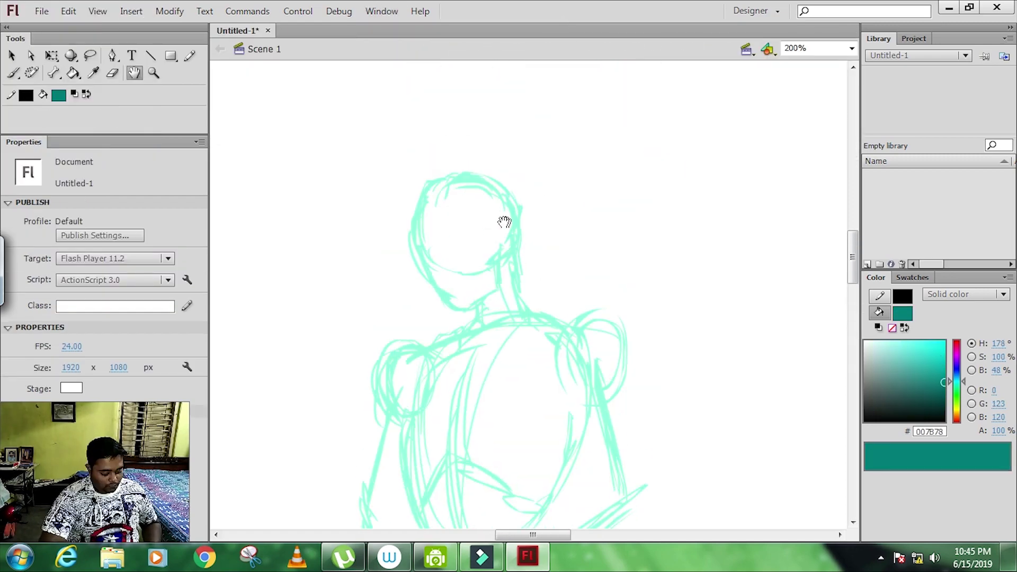
{"action": "mouse_move", "coordinate": [423, 191]}
{"action": "left_mouse_down"}
{"action": "mouse_move", "coordinate": [461, 312]}
{"action": "mouse_move", "coordinate": [519, 254]}
{"action": "mouse_move", "coordinate": [583, 331]}
{"action": "left_mouse_up"}
{"action": "mouse_move", "coordinate": [476, 323]}
{"action": "left_mouse_down"}
{"action": "mouse_move", "coordinate": [434, 350]}
{"action": "mouse_move", "coordinate": [392, 416]}
{"action": "left_mouse_up"}
{"action": "mouse_move", "coordinate": [575, 333]}
{"action": "left_mouse_down"}
{"action": "mouse_move", "coordinate": [593, 332]}
{"action": "mouse_move", "coordinate": [620, 392]}
{"action": "left_mouse_up"}
{"action": "scroll", "coordinate": [615, 371], "scroll_direction": "down", "scroll_amount": 3}
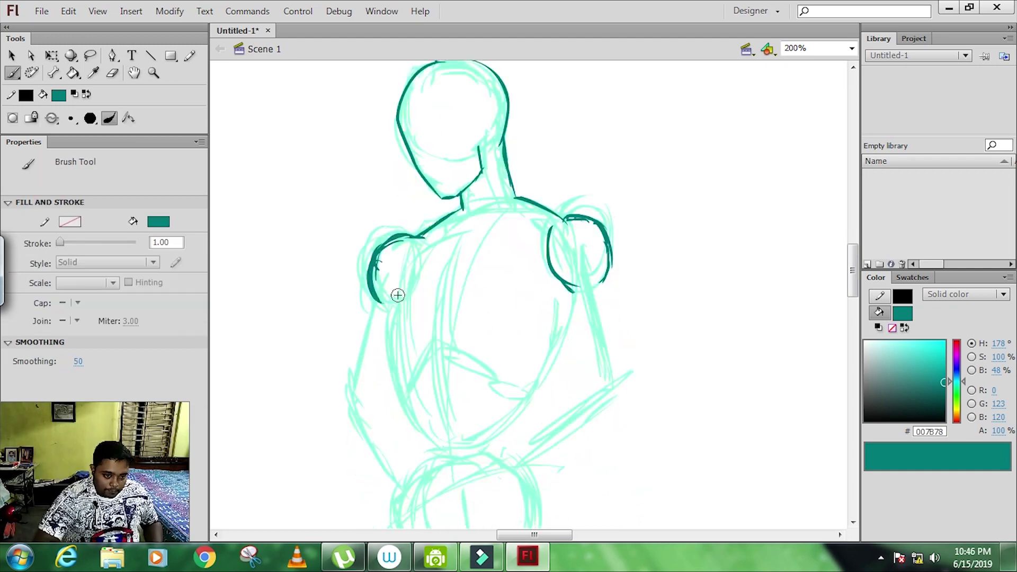
{"action": "left_click_drag", "start_coordinate": [386, 286], "coordinate": [402, 344]}
{"action": "left_click_drag", "start_coordinate": [469, 317], "coordinate": [530, 321]}
{"action": "left_click_drag", "start_coordinate": [566, 285], "coordinate": [604, 379]}
{"action": "left_click_drag", "start_coordinate": [610, 271], "coordinate": [634, 389]}
{"action": "left_click_drag", "start_coordinate": [636, 395], "coordinate": [534, 479]}
{"action": "left_click_drag", "start_coordinate": [590, 370], "coordinate": [519, 452]}
{"action": "mouse_move", "coordinate": [366, 291]}
{"action": "left_mouse_down"}
{"action": "mouse_move", "coordinate": [339, 392]}
{"action": "mouse_move", "coordinate": [381, 490]}
{"action": "left_mouse_up"}
{"action": "left_click_drag", "start_coordinate": [498, 143], "coordinate": [609, 270]}
Step: Rough in dark teal outlines down the torso, legs and feet of the new figure
{"action": "left_click_drag", "start_coordinate": [371, 392], "coordinate": [400, 482]}
{"action": "left_click_drag", "start_coordinate": [453, 318], "coordinate": [543, 313]}
{"action": "left_click_drag", "start_coordinate": [441, 328], "coordinate": [429, 448]}
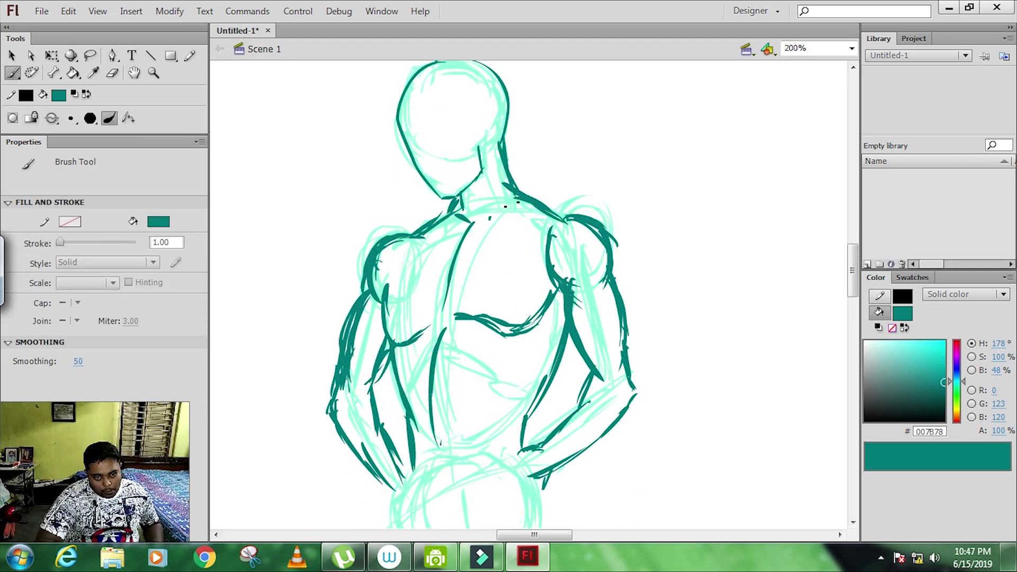
{"action": "scroll", "coordinate": [413, 275], "scroll_direction": "down", "scroll_amount": 6}
{"action": "mouse_move", "coordinate": [407, 228]}
{"action": "left_mouse_down"}
{"action": "mouse_move", "coordinate": [391, 307]}
{"action": "mouse_move", "coordinate": [490, 452]}
{"action": "left_mouse_up"}
{"action": "scroll", "coordinate": [487, 454], "scroll_direction": "down", "scroll_amount": 4}
{"action": "left_click_drag", "start_coordinate": [461, 249], "coordinate": [567, 503]}
{"action": "left_click_drag", "start_coordinate": [386, 138], "coordinate": [360, 323]}
{"action": "left_click_drag", "start_coordinate": [450, 210], "coordinate": [394, 366]}
{"action": "left_click_drag", "start_coordinate": [386, 139], "coordinate": [360, 328]}
{"action": "left_click_drag", "start_coordinate": [357, 317], "coordinate": [326, 509]}
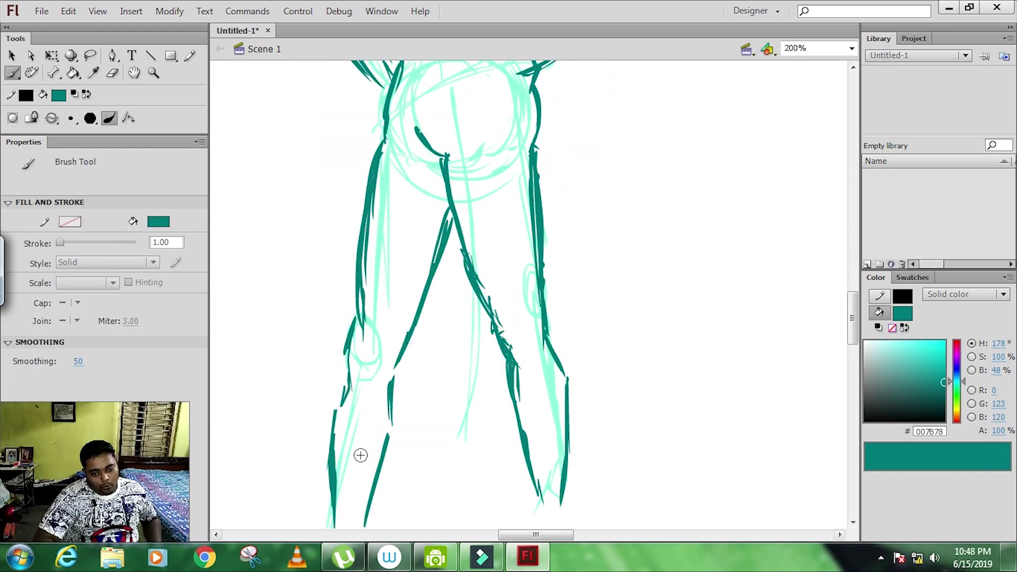
{"action": "left_click_drag", "start_coordinate": [405, 352], "coordinate": [384, 438]}
{"action": "scroll", "coordinate": [482, 330], "scroll_direction": "down", "scroll_amount": 4}
{"action": "left_click_drag", "start_coordinate": [347, 393], "coordinate": [378, 433]}
{"action": "mouse_move", "coordinate": [558, 365]}
{"action": "left_mouse_down"}
{"action": "mouse_move", "coordinate": [578, 409]}
{"action": "mouse_move", "coordinate": [517, 424]}
{"action": "mouse_move", "coordinate": [524, 421]}
{"action": "left_mouse_up"}
{"action": "scroll", "coordinate": [456, 190], "scroll_direction": "up", "scroll_amount": 10}
{"action": "left_click_drag", "start_coordinate": [447, 159], "coordinate": [403, 61]}
{"action": "scroll", "coordinate": [406, 179], "scroll_direction": "up", "scroll_amount": 2}
Step: Ink the hair and ear in dark teal and show the layer timeline
{"action": "left_click_drag", "start_coordinate": [408, 175], "coordinate": [556, 281]}
{"action": "left_click_drag", "start_coordinate": [424, 159], "coordinate": [402, 259]}
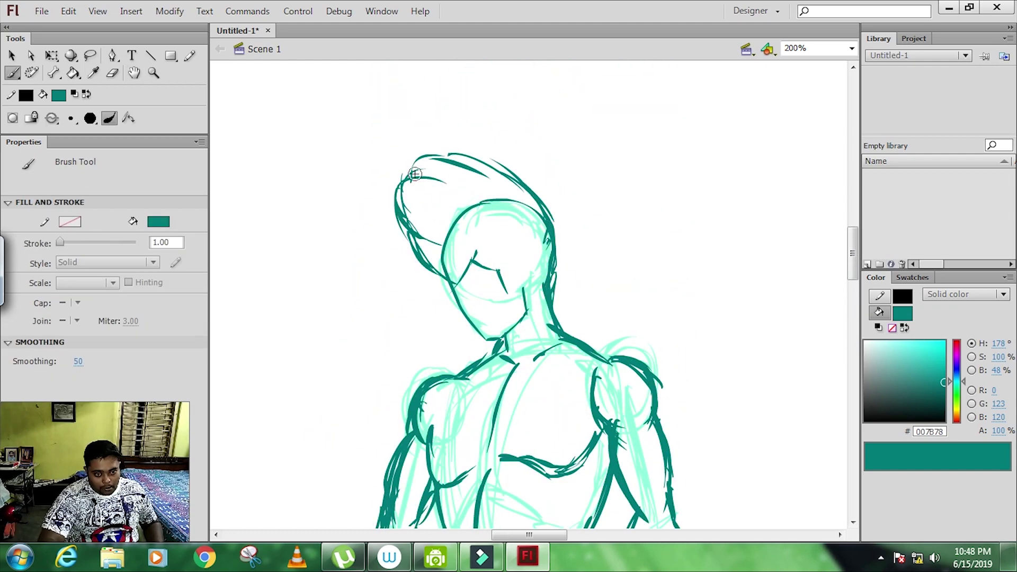
{"action": "left_click_drag", "start_coordinate": [455, 158], "coordinate": [556, 222]}
{"action": "left_click_drag", "start_coordinate": [508, 270], "coordinate": [521, 297]}
{"action": "left_click_drag", "start_coordinate": [561, 201], "coordinate": [551, 302]}
{"action": "left_click", "coordinate": [381, 11]}
{"action": "left_click", "coordinate": [449, 67]}
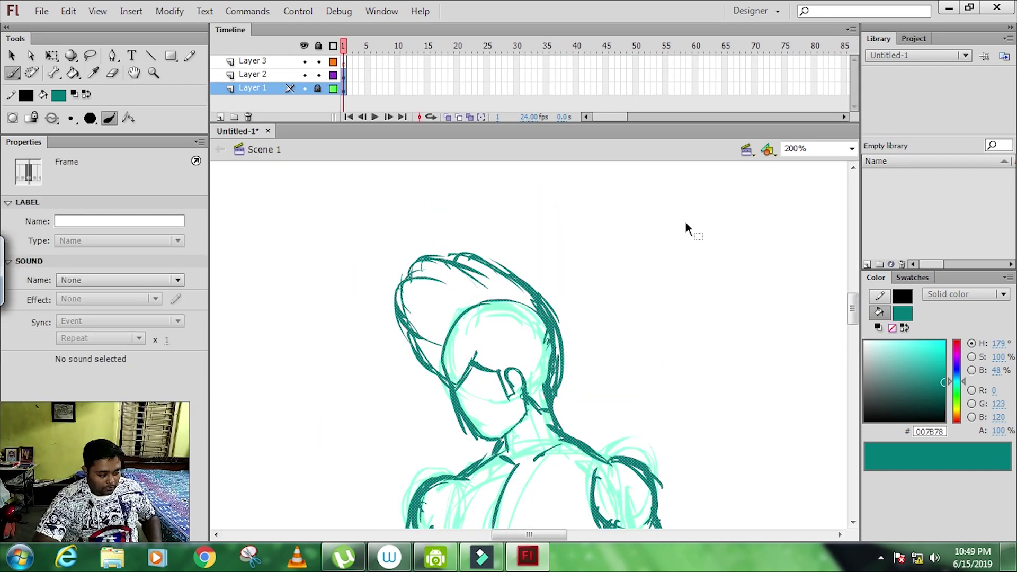
Step: With the timeline hidden and the head zoomed in, ink the hair and neck in black
{"action": "key", "text": "ctrl+alt+t"}
{"action": "key", "text": "ctrl+equal"}
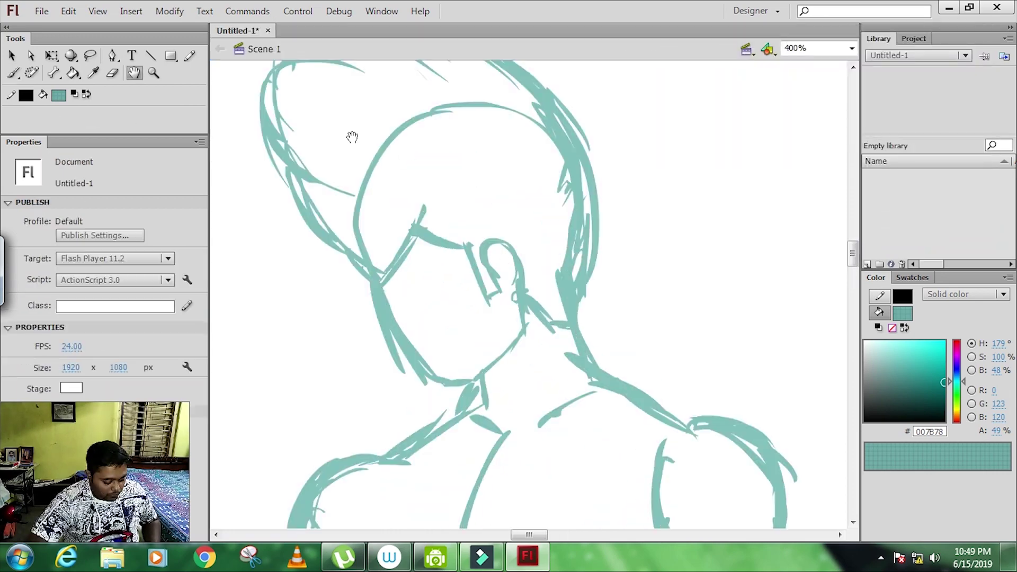
{"action": "left_click_drag", "start_coordinate": [389, 302], "coordinate": [471, 408]}
{"action": "left_click_drag", "start_coordinate": [453, 194], "coordinate": [434, 316]}
{"action": "mouse_move", "coordinate": [394, 158]}
{"action": "left_mouse_down"}
{"action": "mouse_move", "coordinate": [681, 262]}
{"action": "mouse_move", "coordinate": [672, 445]}
{"action": "left_mouse_up"}
{"action": "left_click_drag", "start_coordinate": [469, 416], "coordinate": [529, 350]}
{"action": "left_click_drag", "start_coordinate": [575, 434], "coordinate": [614, 440]}
{"action": "scroll", "coordinate": [529, 317], "scroll_direction": "down", "scroll_amount": 5}
{"action": "left_click_drag", "start_coordinate": [460, 259], "coordinate": [521, 368]}
{"action": "left_click_drag", "start_coordinate": [614, 286], "coordinate": [665, 307]}
{"action": "scroll", "coordinate": [530, 297], "scroll_direction": "down", "scroll_amount": 6}
Step: Ink the shoulders, shoulder muscles and chest arc in black, redrawing one shoulder stroke
{"action": "mouse_move", "coordinate": [463, 190]}
{"action": "left_mouse_down"}
{"action": "mouse_move", "coordinate": [392, 238]}
{"action": "mouse_move", "coordinate": [294, 389]}
{"action": "left_mouse_up"}
{"action": "left_click_drag", "start_coordinate": [580, 156], "coordinate": [683, 214]}
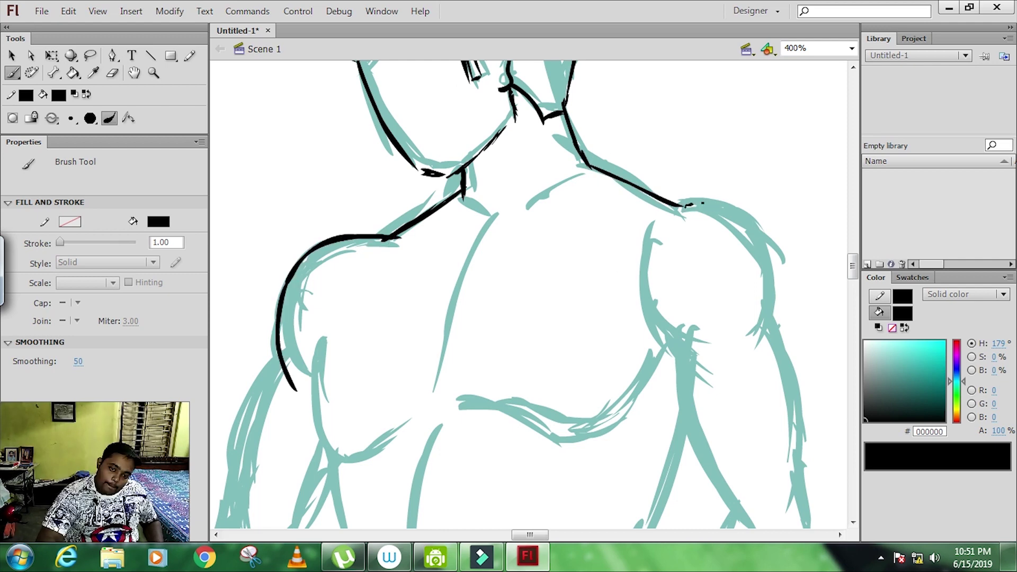
{"action": "left_click_drag", "start_coordinate": [771, 233], "coordinate": [770, 358]}
{"action": "left_click_drag", "start_coordinate": [641, 262], "coordinate": [704, 365]}
{"action": "scroll", "coordinate": [530, 296], "scroll_direction": "down", "scroll_amount": 6}
{"action": "left_click_drag", "start_coordinate": [363, 171], "coordinate": [449, 274]}
{"action": "left_click_drag", "start_coordinate": [709, 176], "coordinate": [702, 201]}
{"action": "key", "text": "ctrl+z"}
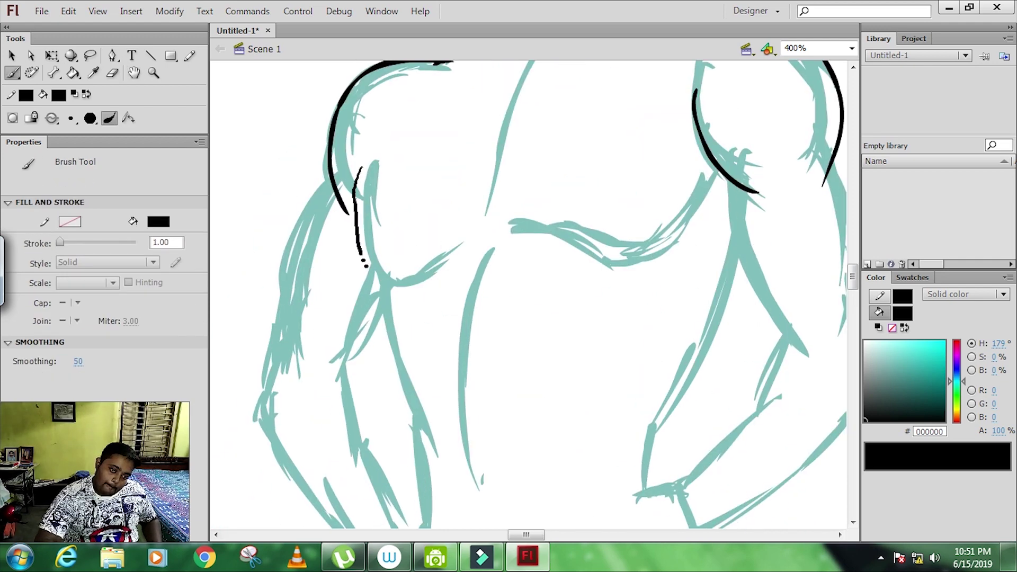
{"action": "left_click_drag", "start_coordinate": [360, 169], "coordinate": [445, 243]}
{"action": "left_click_drag", "start_coordinate": [713, 175], "coordinate": [556, 221]}
{"action": "left_click_drag", "start_coordinate": [454, 233], "coordinate": [550, 212]}
Step: Ink both arms and forearms and the right side of the torso in black
{"action": "left_click_drag", "start_coordinate": [328, 175], "coordinate": [294, 349]}
{"action": "left_click_drag", "start_coordinate": [389, 288], "coordinate": [340, 411]}
{"action": "left_click_drag", "start_coordinate": [389, 289], "coordinate": [449, 478]}
{"action": "left_click_drag", "start_coordinate": [741, 257], "coordinate": [630, 460]}
{"action": "left_click_drag", "start_coordinate": [736, 185], "coordinate": [813, 360]}
{"action": "scroll", "coordinate": [694, 334], "scroll_direction": "right", "scroll_amount": 5}
{"action": "left_click_drag", "start_coordinate": [721, 124], "coordinate": [760, 302]}
{"action": "left_click_drag", "start_coordinate": [758, 378], "coordinate": [577, 506]}
{"action": "left_click_drag", "start_coordinate": [662, 318], "coordinate": [564, 461]}
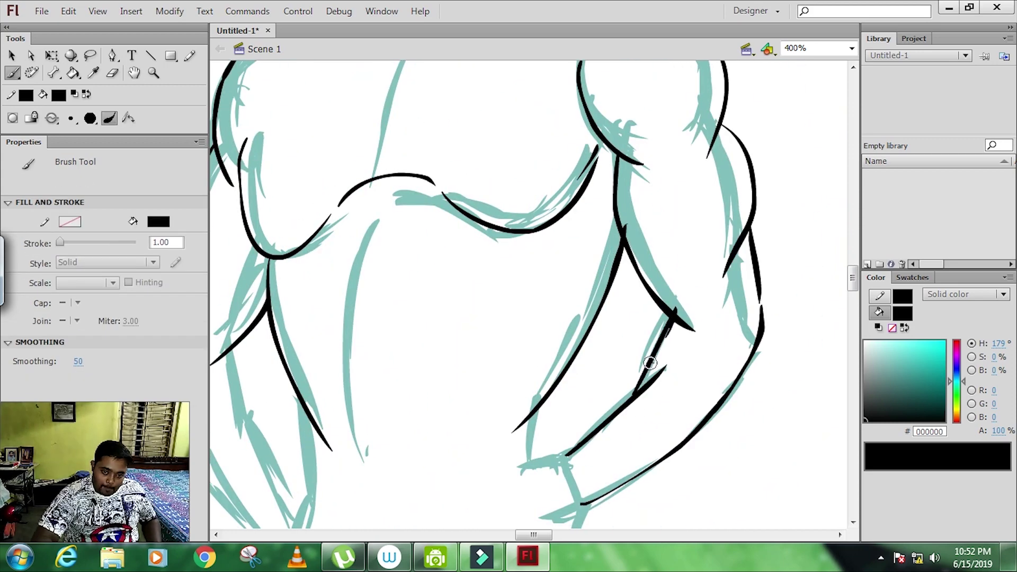
{"action": "scroll", "coordinate": [673, 325], "scroll_direction": "down", "scroll_amount": 3}
{"action": "scroll", "coordinate": [673, 325], "scroll_direction": "left", "scroll_amount": 5}
Step: Add black detail to the left elbow and forearm, right wrist and hand, then check the whole figure
{"action": "left_click_drag", "start_coordinate": [278, 294], "coordinate": [401, 486]}
{"action": "left_click_drag", "start_coordinate": [373, 276], "coordinate": [423, 450]}
{"action": "left_click_drag", "start_coordinate": [290, 283], "coordinate": [302, 316]}
{"action": "left_click_drag", "start_coordinate": [426, 312], "coordinate": [461, 445]}
{"action": "left_click_drag", "start_coordinate": [677, 339], "coordinate": [652, 412]}
{"action": "left_click_drag", "start_coordinate": [704, 392], "coordinate": [702, 485]}
{"action": "mouse_move", "coordinate": [672, 417]}
{"action": "left_mouse_down"}
{"action": "mouse_move", "coordinate": [647, 453]}
{"action": "mouse_move", "coordinate": [704, 493]}
{"action": "left_mouse_up"}
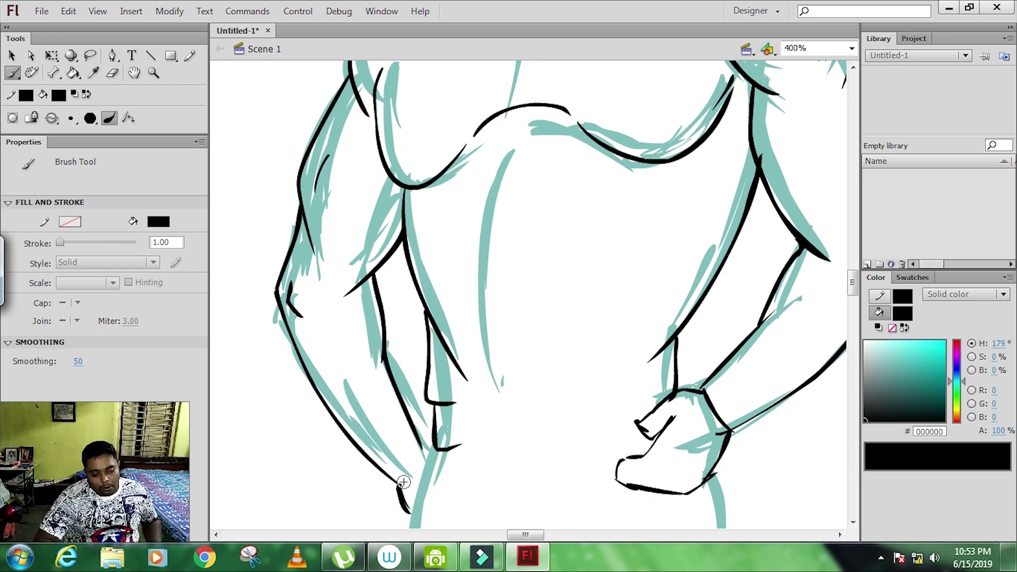
{"action": "scroll", "coordinate": [530, 317], "scroll_direction": "down", "scroll_amount": 5}
{"action": "left_click_drag", "start_coordinate": [446, 165], "coordinate": [382, 410]}
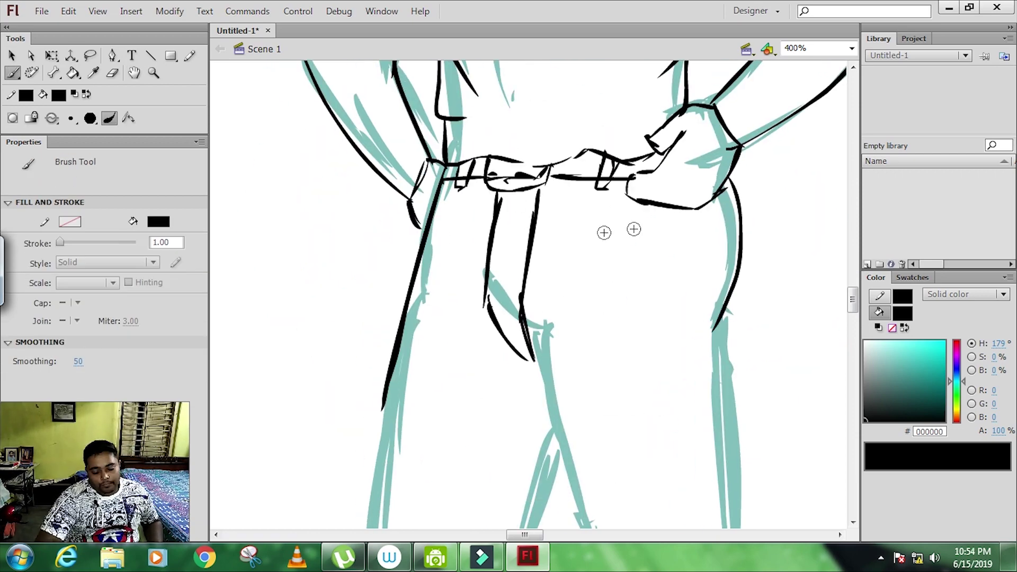
{"action": "key", "text": "ctrl+minus"}
{"action": "key", "text": "ctrl+equal"}
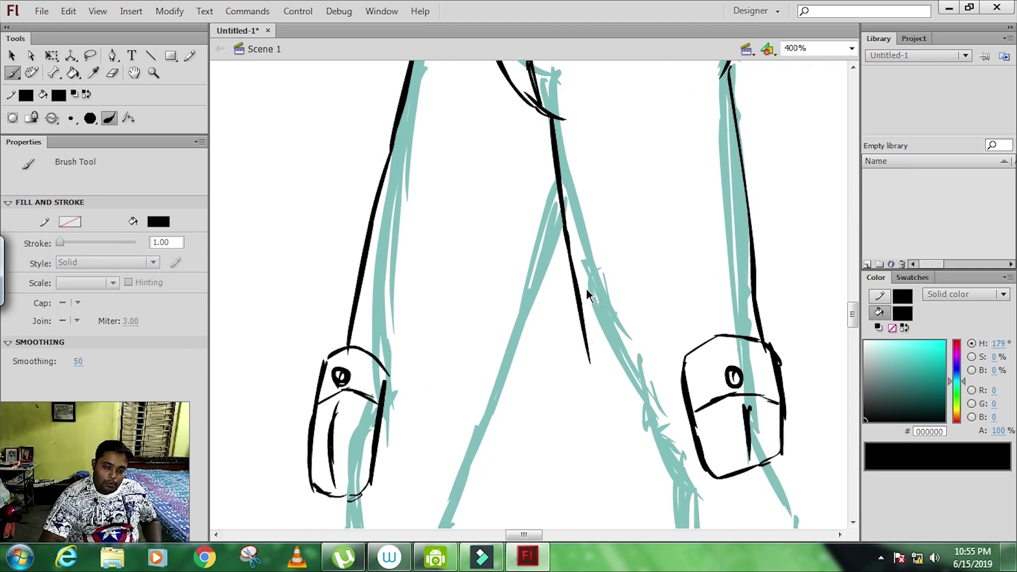
{"action": "key", "text": "ctrl+minus"}
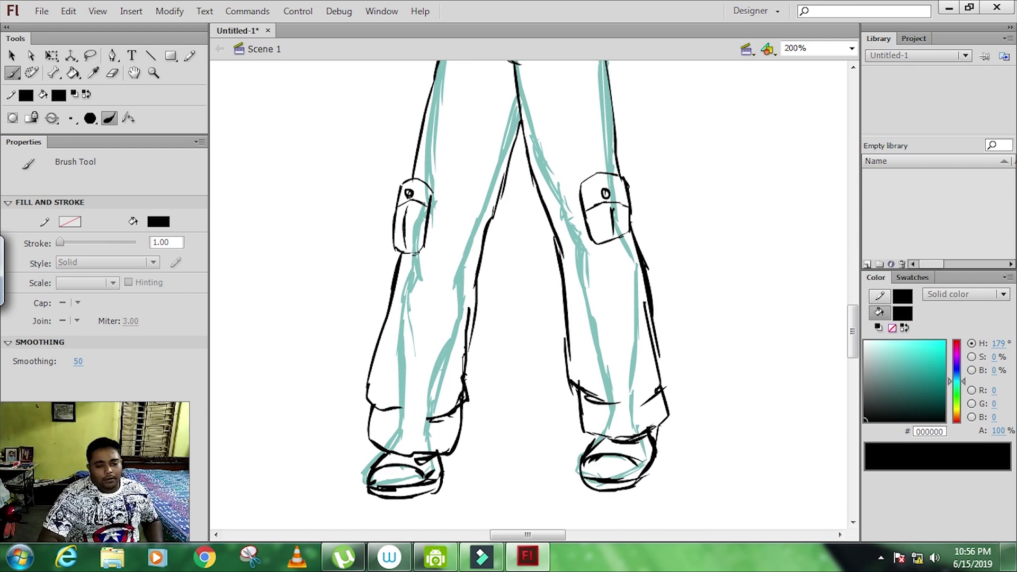
Step: Undo and restore the knee pocket strokes and thicken the left trouser leg's outer line
{"action": "scroll", "coordinate": [456, 412], "scroll_direction": "up", "scroll_amount": 3}
{"action": "key", "text": "ctrl+minus"}
{"action": "key", "text": "ctrl+z"}
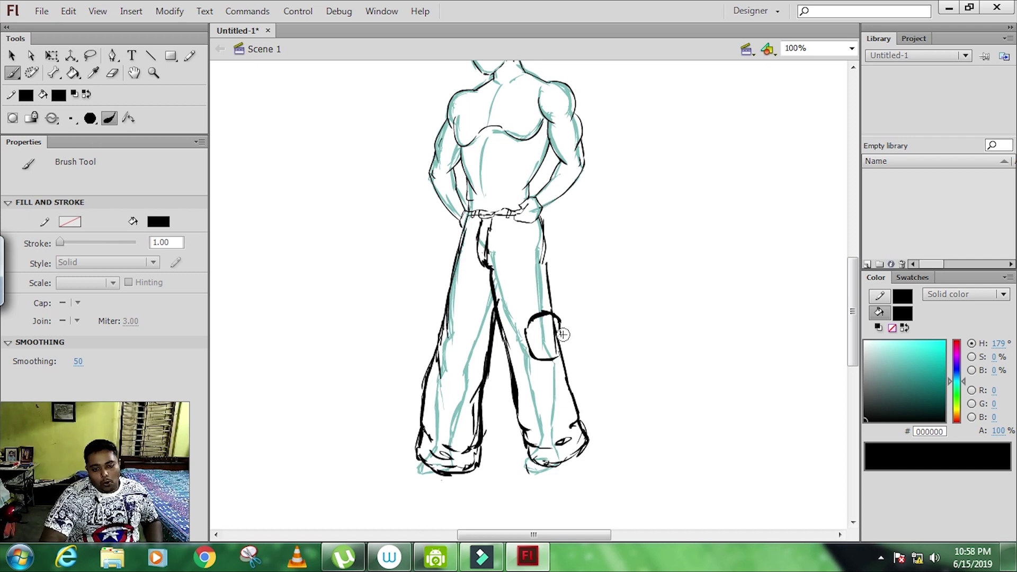
{"action": "key", "text": "ctrl+z"}
{"action": "left_click_drag", "start_coordinate": [439, 324], "coordinate": [463, 219]}
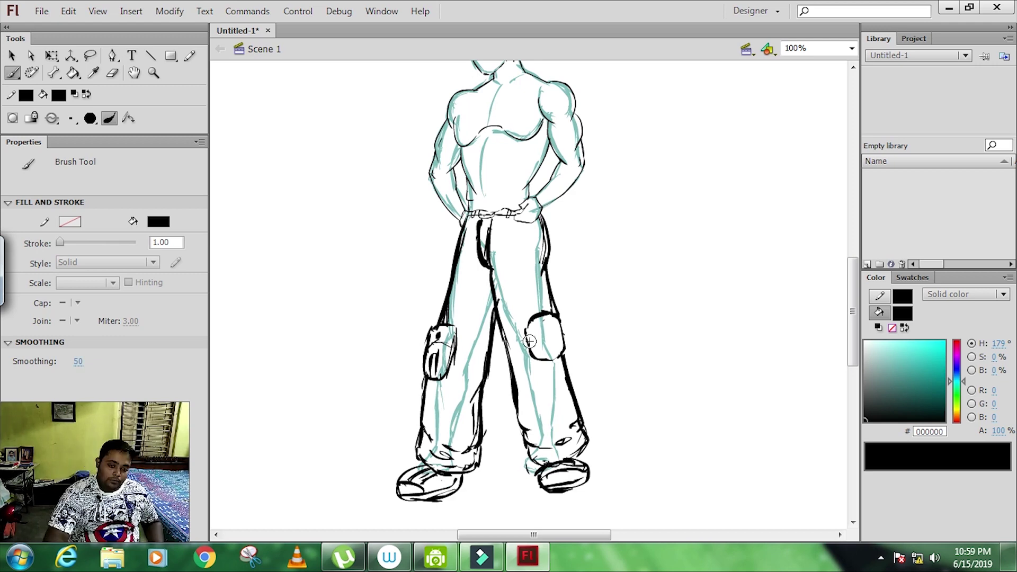
{"action": "key", "text": "ctrl+y"}
Step: Zoom in on the torso, show the Timeline from the Window menu and pick the fill tool
{"action": "key", "text": "ctrl+equal"}
{"action": "scroll", "coordinate": [458, 114], "scroll_direction": "up", "scroll_amount": 5}
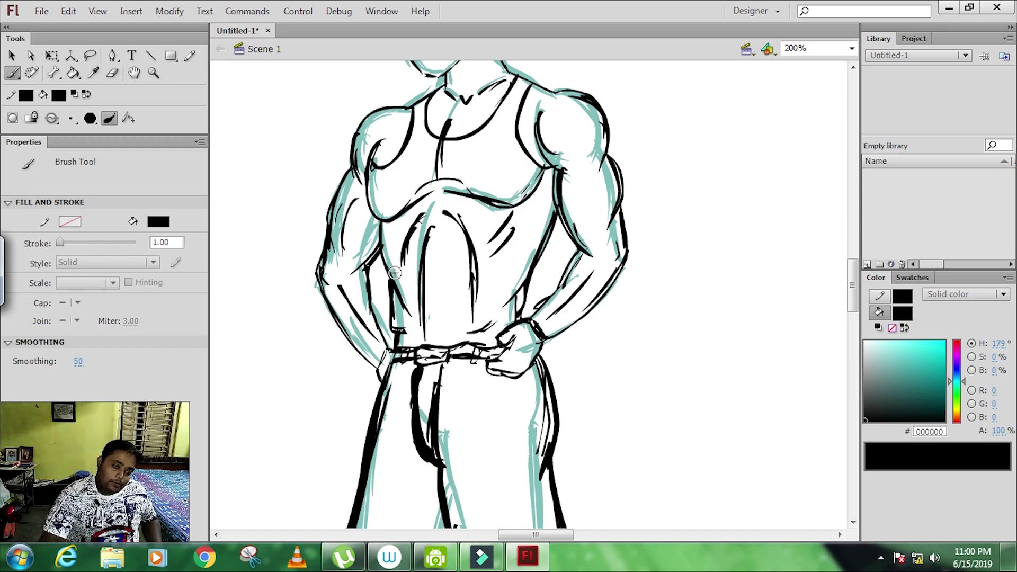
{"action": "scroll", "coordinate": [394, 273], "scroll_direction": "up", "scroll_amount": 5}
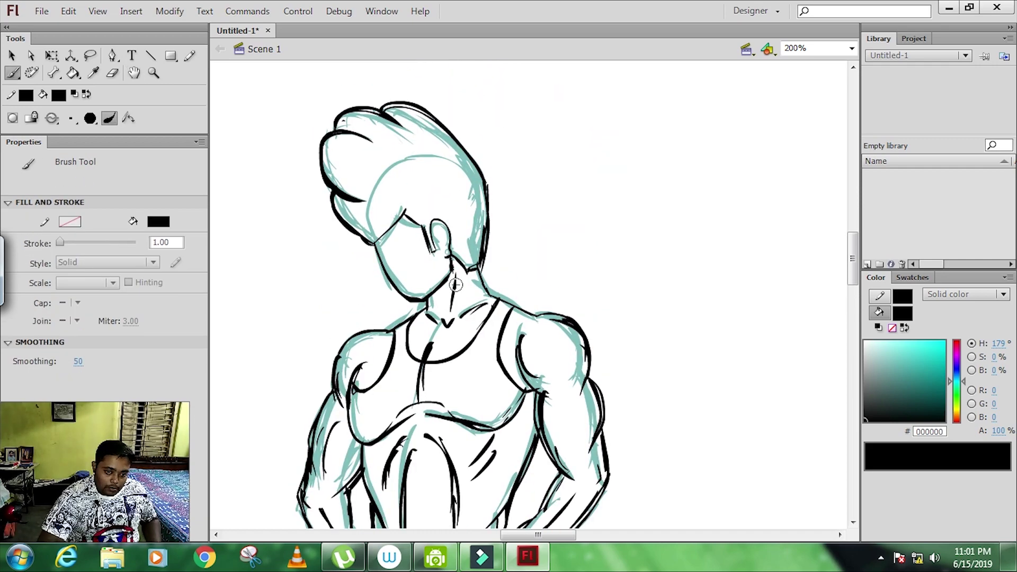
{"action": "left_click", "coordinate": [381, 11]}
{"action": "left_click", "coordinate": [413, 65]}
{"action": "left_click", "coordinate": [74, 74]}
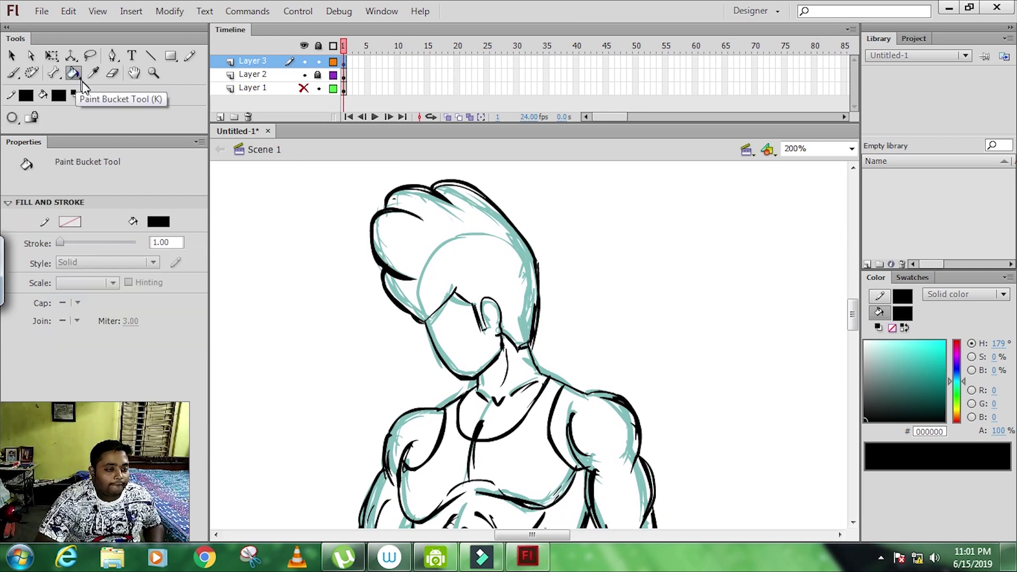
Step: Switch to the Brush tool, set its painting mode and a #646464 dark gray fill
{"action": "left_click", "coordinate": [13, 72]}
{"action": "left_click", "coordinate": [80, 114]}
{"action": "left_click", "coordinate": [137, 132]}
{"action": "left_click", "coordinate": [900, 382]}
{"action": "key", "text": "ctrl+equal"}
{"action": "key", "text": "b"}
Step: Brush gray shading along the upper-left hair outline, zooming in further on the face
{"action": "left_click_drag", "start_coordinate": [298, 285], "coordinate": [347, 252]}
{"action": "key", "text": "ctrl+equal"}
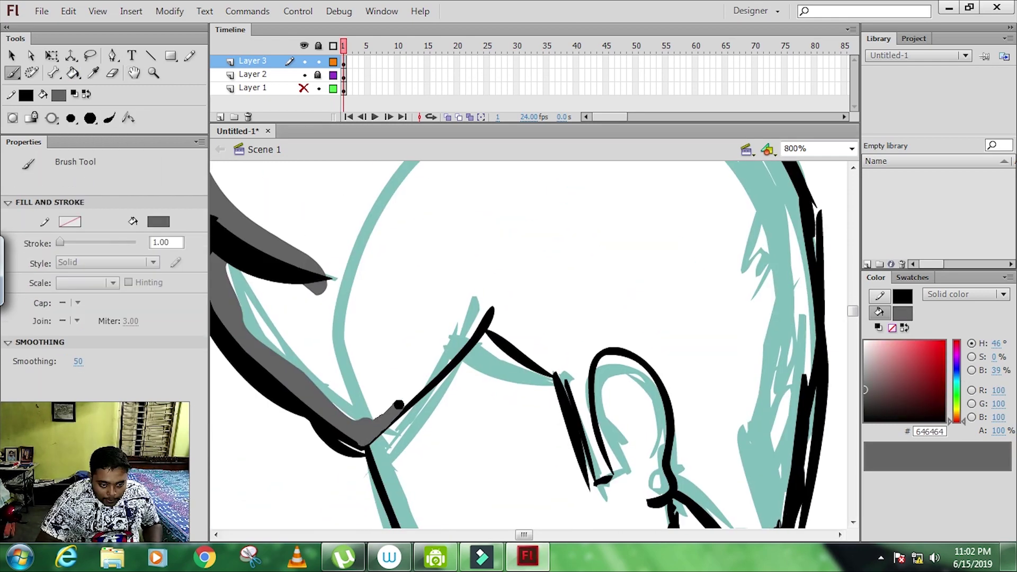
{"action": "scroll", "coordinate": [529, 344], "scroll_direction": "down", "scroll_amount": 3}
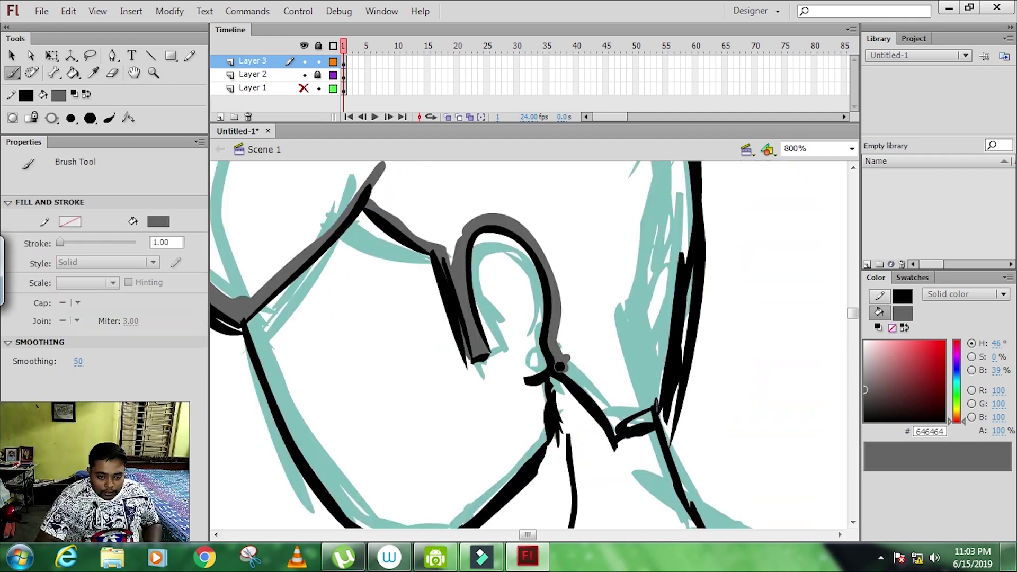
{"action": "scroll", "coordinate": [530, 344], "scroll_direction": "up", "scroll_amount": 5}
{"action": "scroll", "coordinate": [530, 344], "scroll_direction": "up", "scroll_amount": 4}
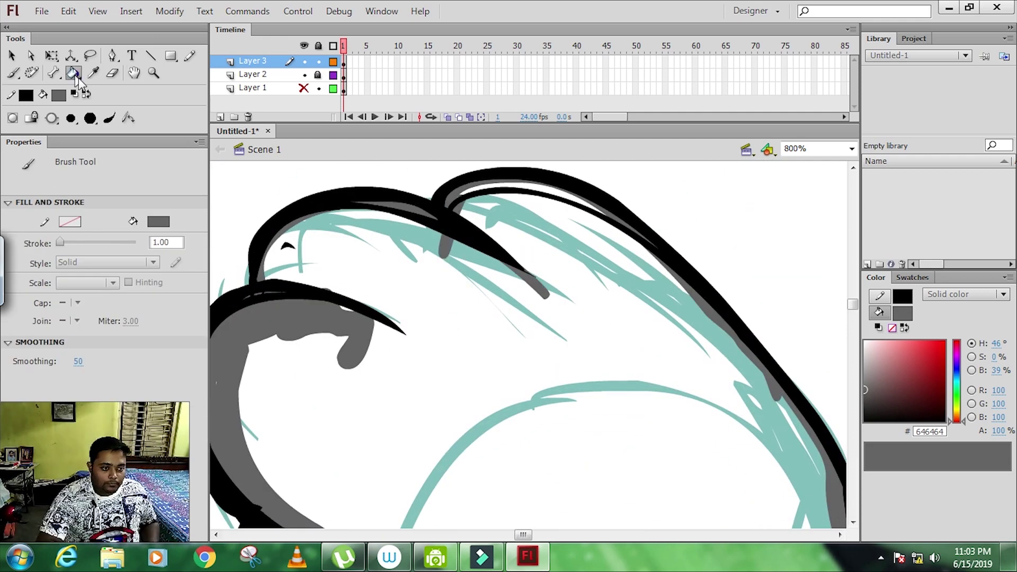